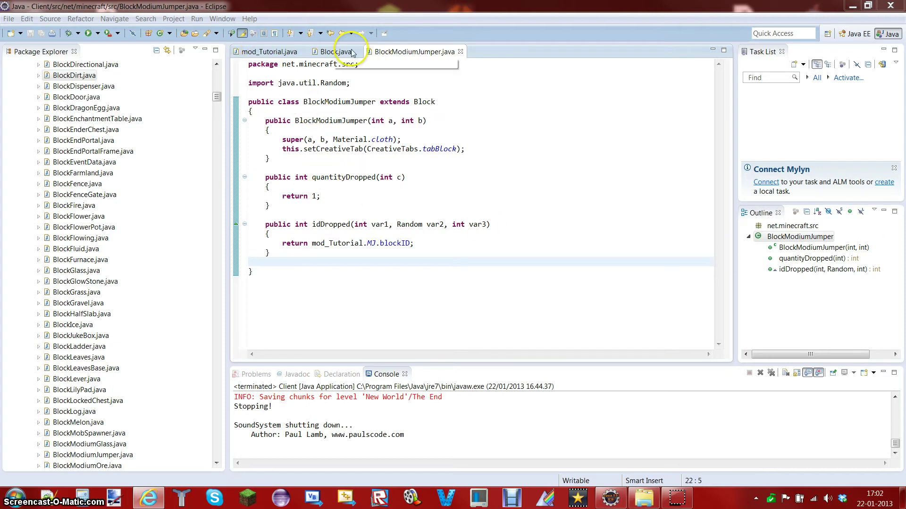
Switch to mod_Tutorial.java and bring the Modium Jumper block definition into view.
{"action": "left_click", "coordinate": [266, 52]}
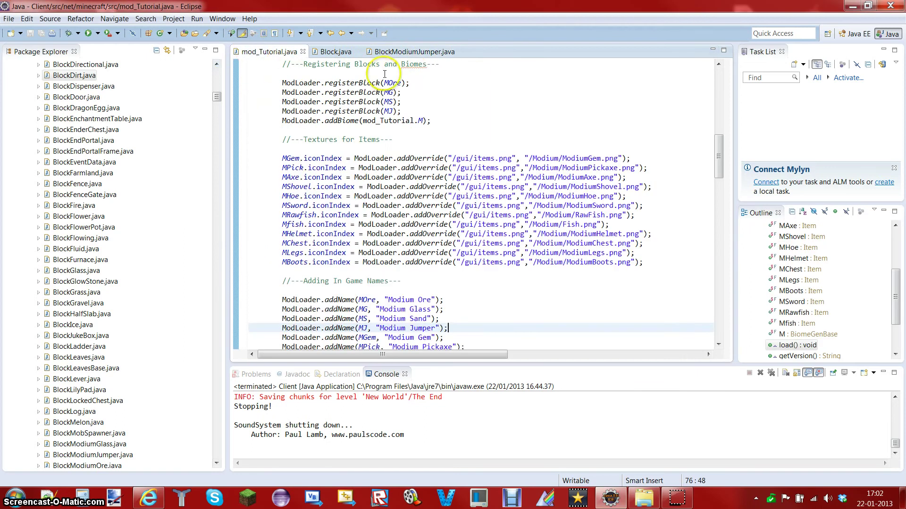
{"action": "scroll", "coordinate": [403, 50], "scroll_direction": "up", "scroll_amount": 4}
{"action": "scroll", "coordinate": [404, 132], "scroll_direction": "up", "scroll_amount": 9}
{"action": "scroll", "coordinate": [384, 172], "scroll_direction": "up", "scroll_amount": 2}
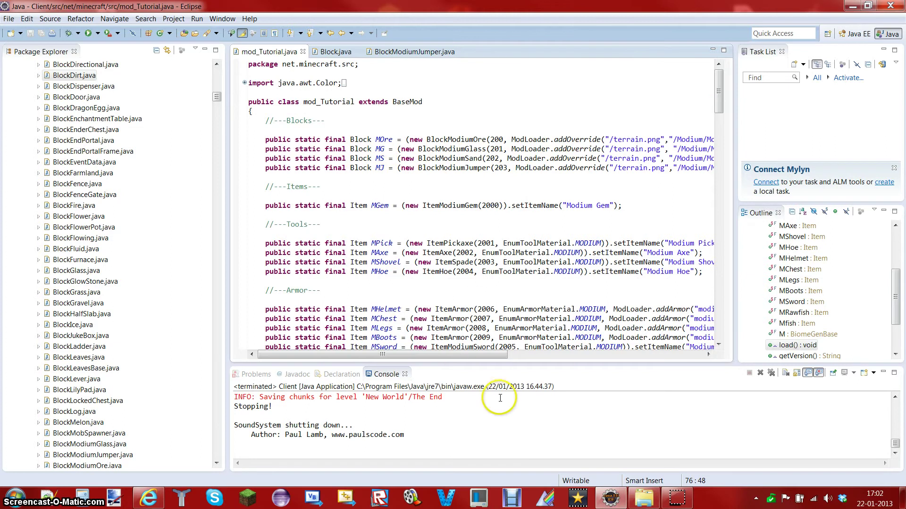
{"action": "left_click_drag", "start_coordinate": [434, 353], "coordinate": [661, 339]}
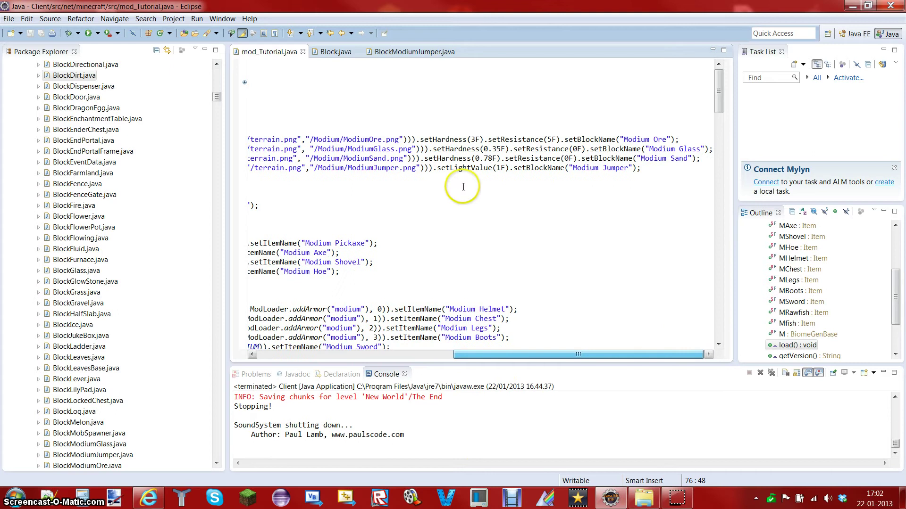
Append .setHardness(0.9F).setResistance(1F) to the Modium Jumper line and save mod_Tutorial.java.
{"action": "left_click", "coordinate": [435, 168]}
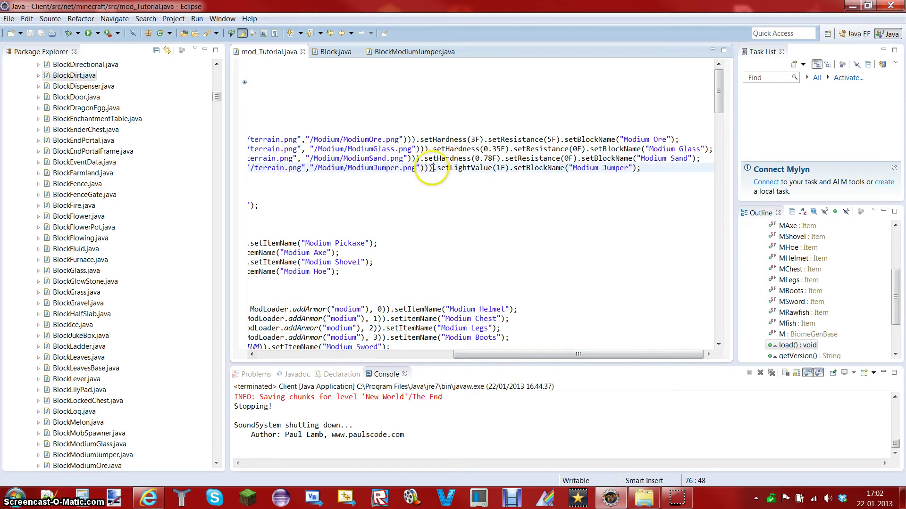
{"action": "type", "text": ".set"}
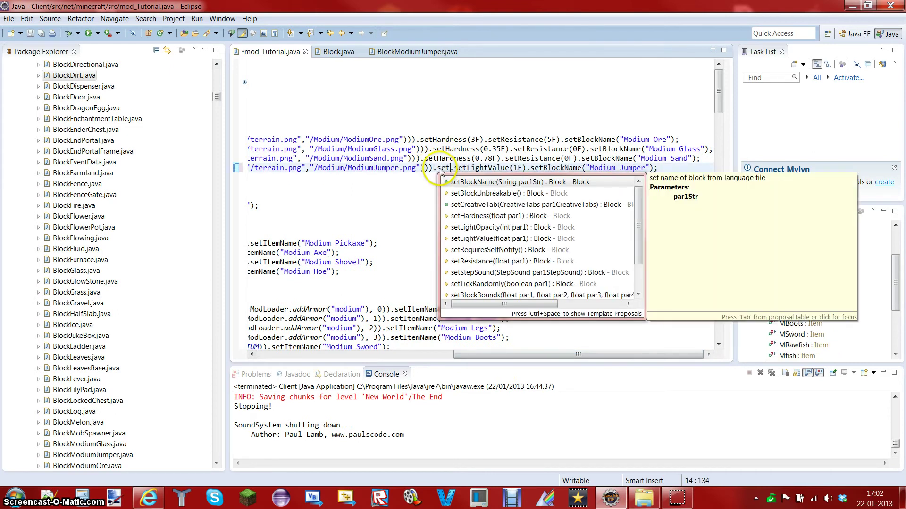
{"action": "type", "text": "Hard"}
{"action": "key", "text": "Return"}
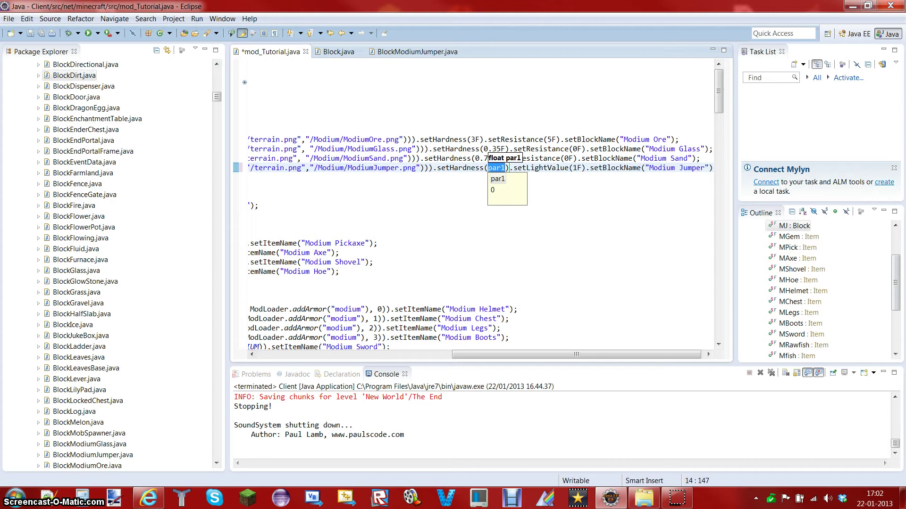
{"action": "type", "text": "0."}
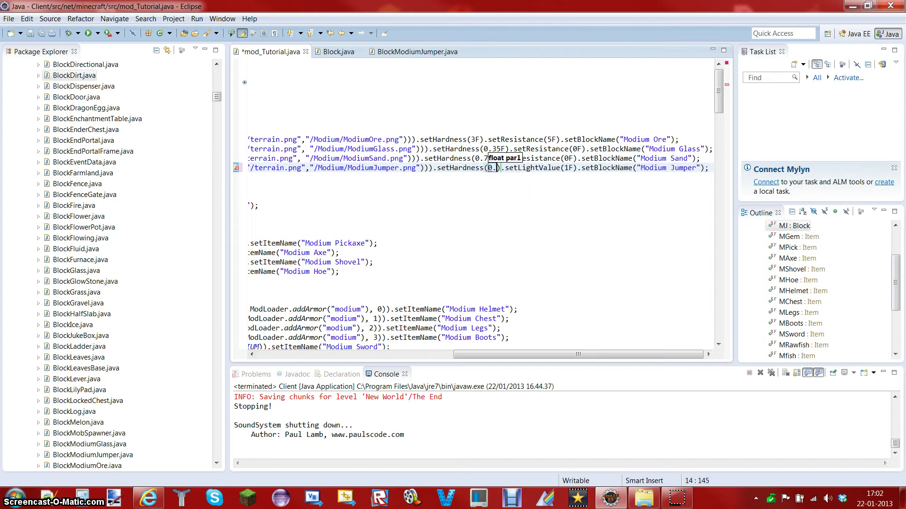
{"action": "type", "text": "1"}
{"action": "key", "text": "BackSpace"}
{"action": "type", "text": "9"}
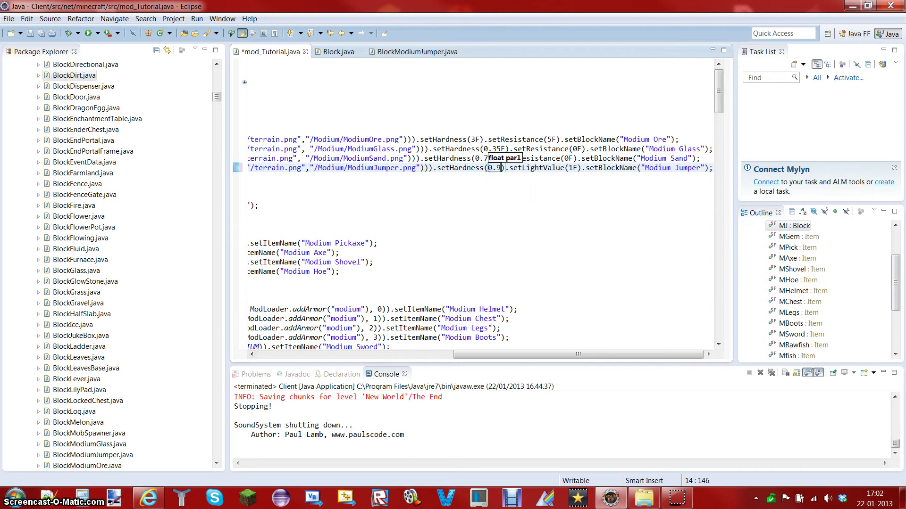
{"action": "type", "text": "F)"}
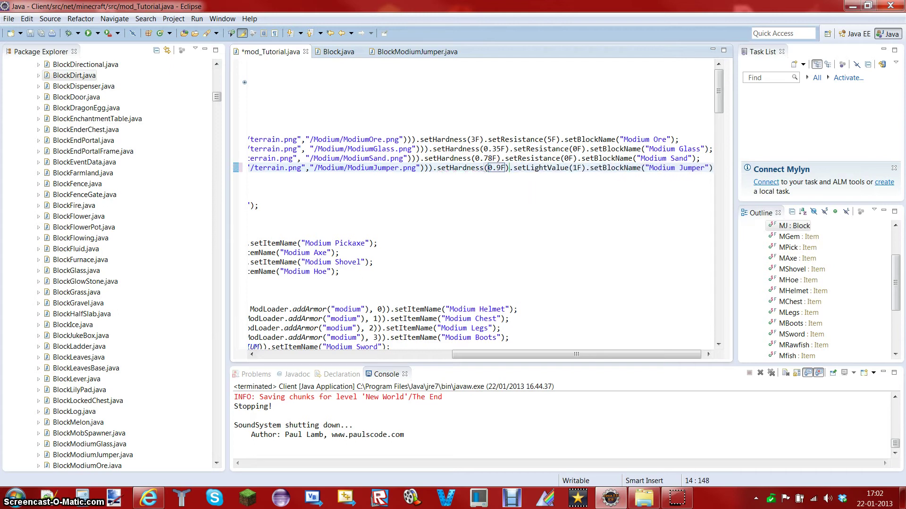
{"action": "type", "text": ".setRe.set"}
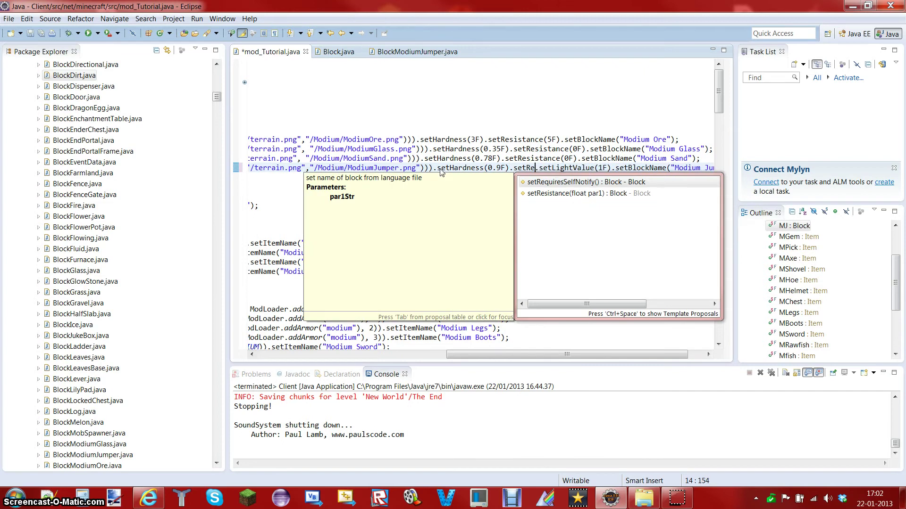
{"action": "key", "text": "Down"}
{"action": "key", "text": "Return"}
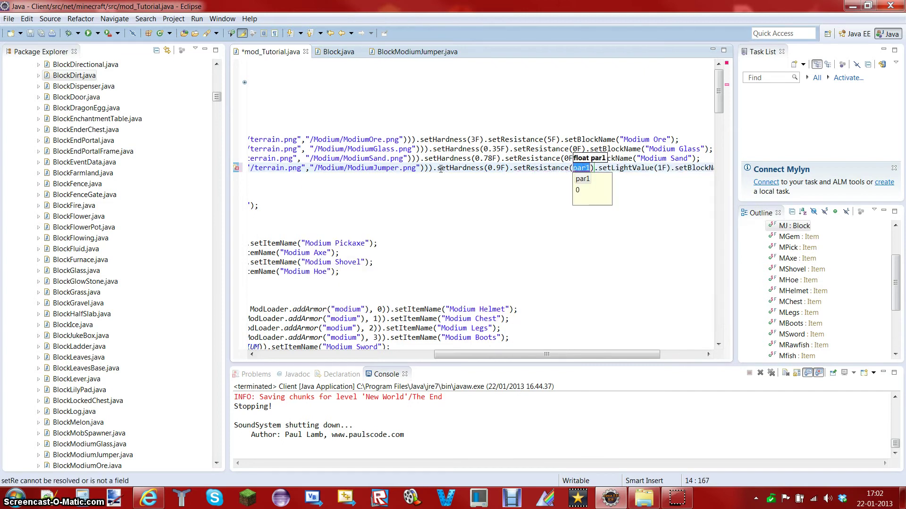
{"action": "type", "text": "10"}
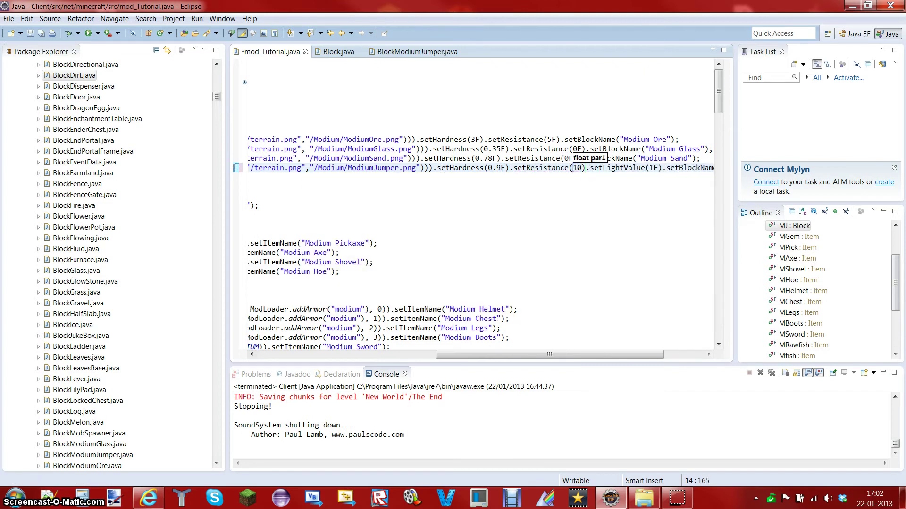
{"action": "left_click", "coordinate": [30, 34]}
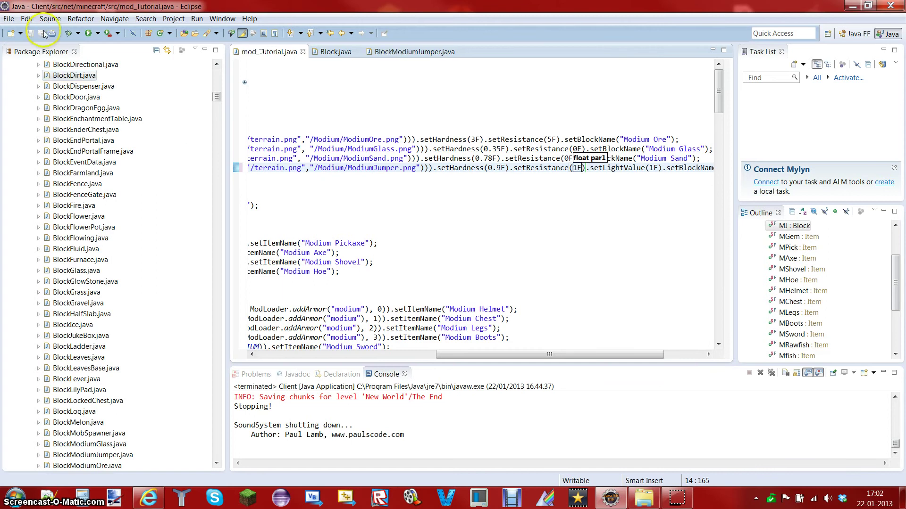
{"action": "left_click_drag", "start_coordinate": [557, 359], "coordinate": [319, 354]}
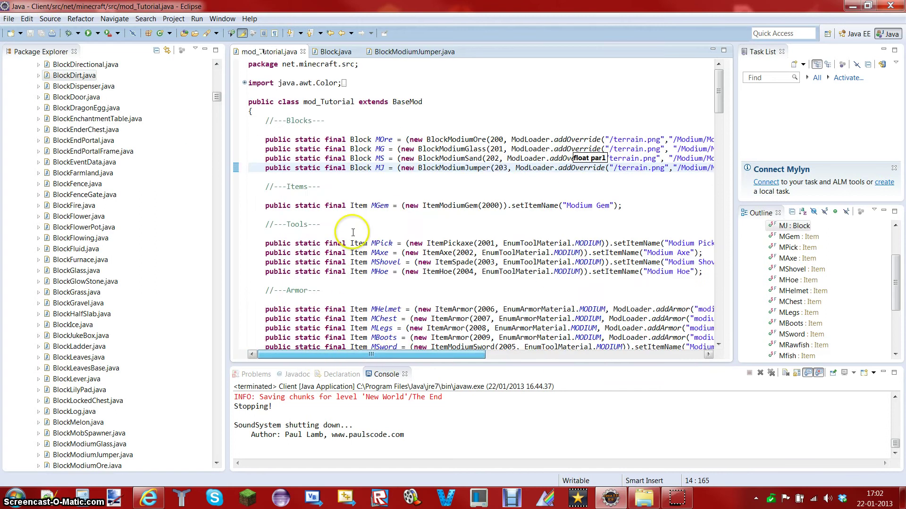
{"action": "scroll", "coordinate": [354, 232], "scroll_direction": "down", "scroll_amount": 10}
Review the Modium Jumper registerBlock and addName lines, then switch to BlockModiumJumper.java.
{"action": "left_click", "coordinate": [282, 224]}
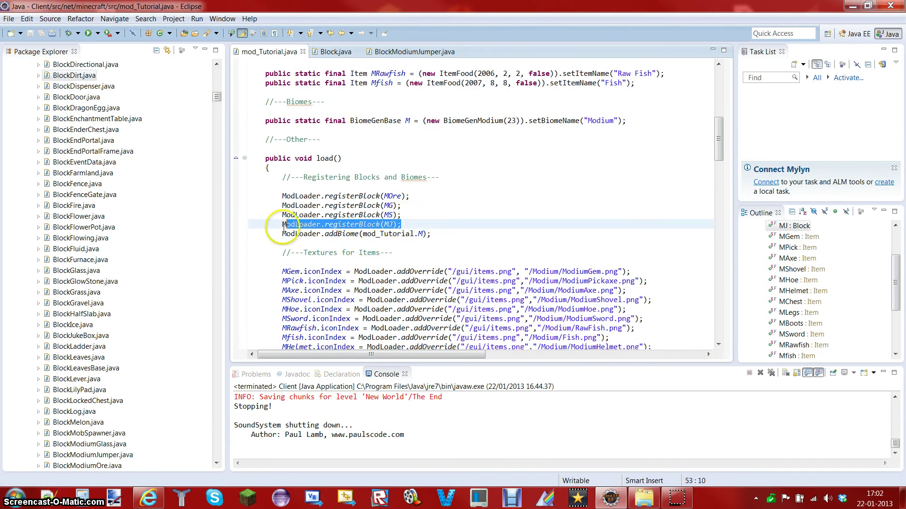
{"action": "scroll", "coordinate": [447, 225], "scroll_direction": "down", "scroll_amount": 7}
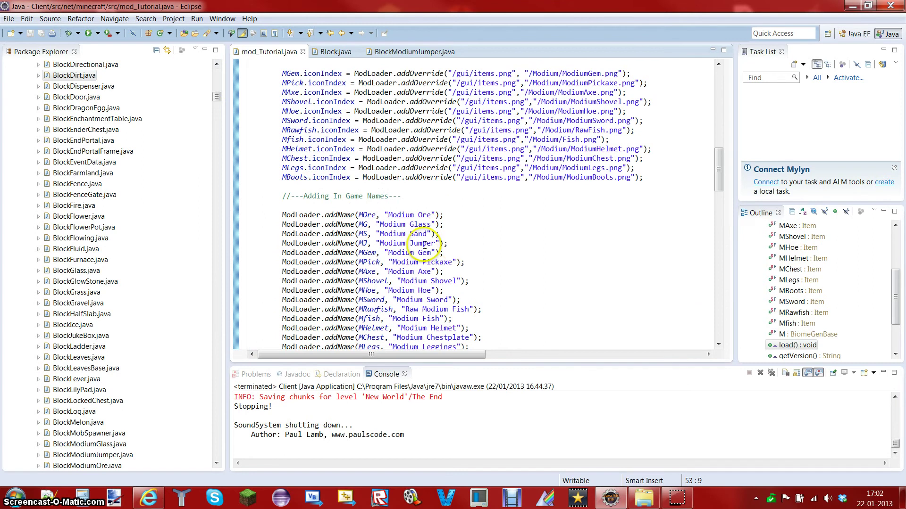
{"action": "left_click_drag", "start_coordinate": [424, 243], "coordinate": [273, 243]}
{"action": "left_click", "coordinate": [522, 235]}
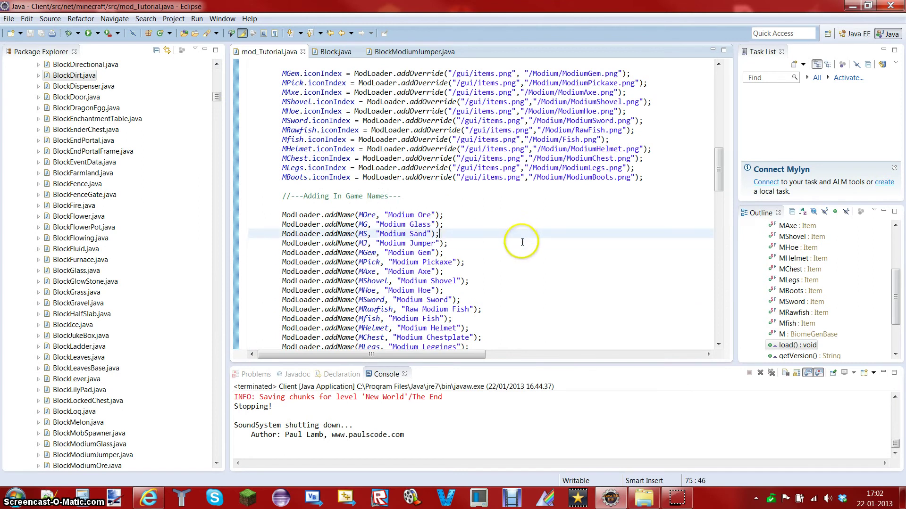
{"action": "scroll", "coordinate": [521, 241], "scroll_direction": "down", "scroll_amount": 10}
{"action": "scroll", "coordinate": [510, 237], "scroll_direction": "down", "scroll_amount": 5}
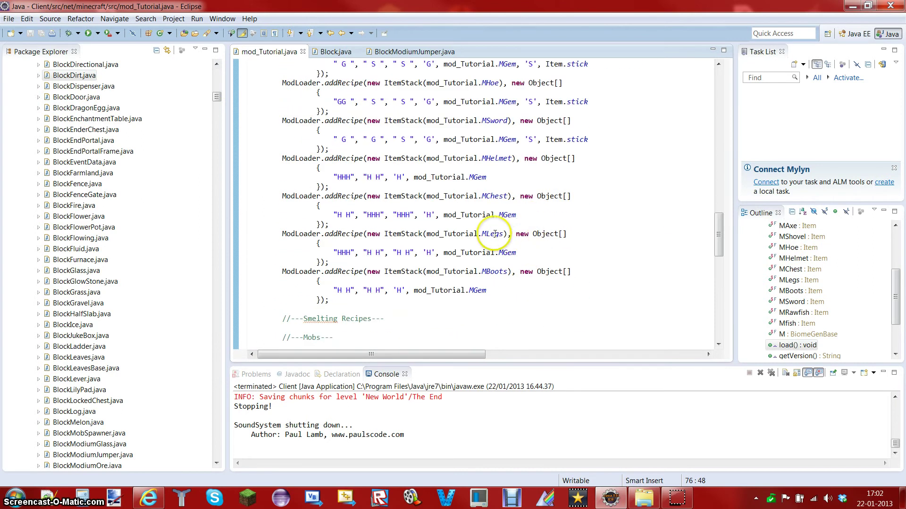
{"action": "scroll", "coordinate": [493, 233], "scroll_direction": "down", "scroll_amount": 1}
{"action": "scroll", "coordinate": [341, 272], "scroll_direction": "down", "scroll_amount": 5}
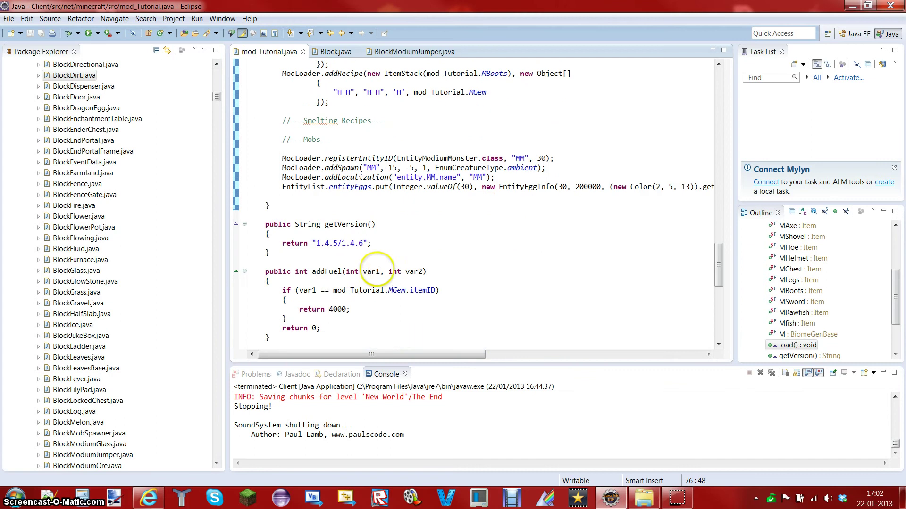
{"action": "scroll", "coordinate": [347, 269], "scroll_direction": "down", "scroll_amount": 6}
{"action": "scroll", "coordinate": [368, 262], "scroll_direction": "up", "scroll_amount": 13}
{"action": "scroll", "coordinate": [373, 255], "scroll_direction": "up", "scroll_amount": 5}
{"action": "scroll", "coordinate": [374, 256], "scroll_direction": "up", "scroll_amount": 15}
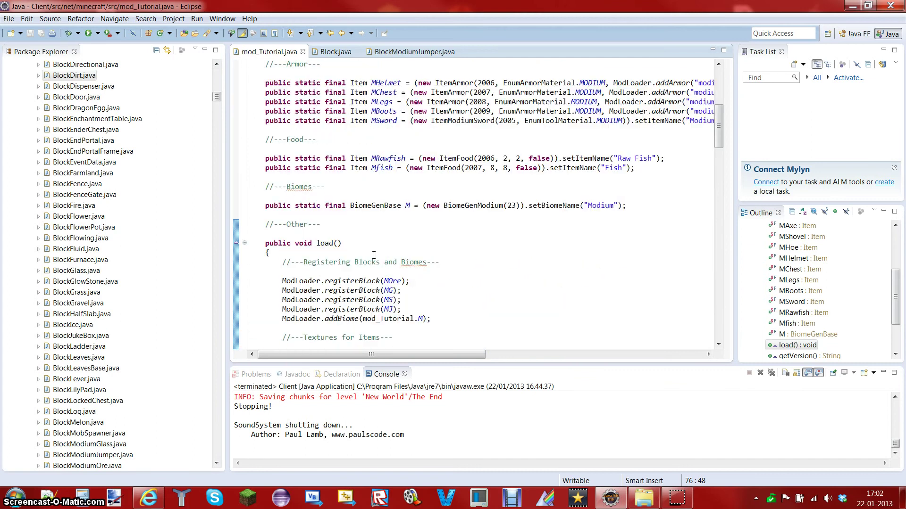
{"action": "scroll", "coordinate": [411, 192], "scroll_direction": "up", "scroll_amount": 3}
{"action": "scroll", "coordinate": [410, 192], "scroll_direction": "up", "scroll_amount": 5}
{"action": "left_click", "coordinate": [407, 51]}
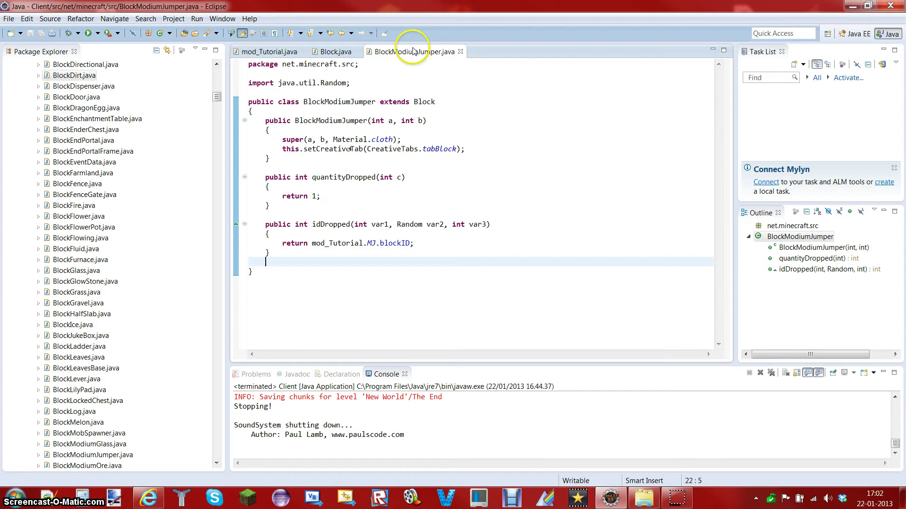
Highlight the class body, Random import, quantityDropped, idDropped parameters and cloth material while explaining.
{"action": "mouse_move", "coordinate": [303, 261]}
{"action": "left_mouse_down"}
{"action": "mouse_move", "coordinate": [216, 104]}
{"action": "mouse_move", "coordinate": [226, 36]}
{"action": "left_mouse_up"}
{"action": "left_click_drag", "start_coordinate": [351, 83], "coordinate": [246, 86]}
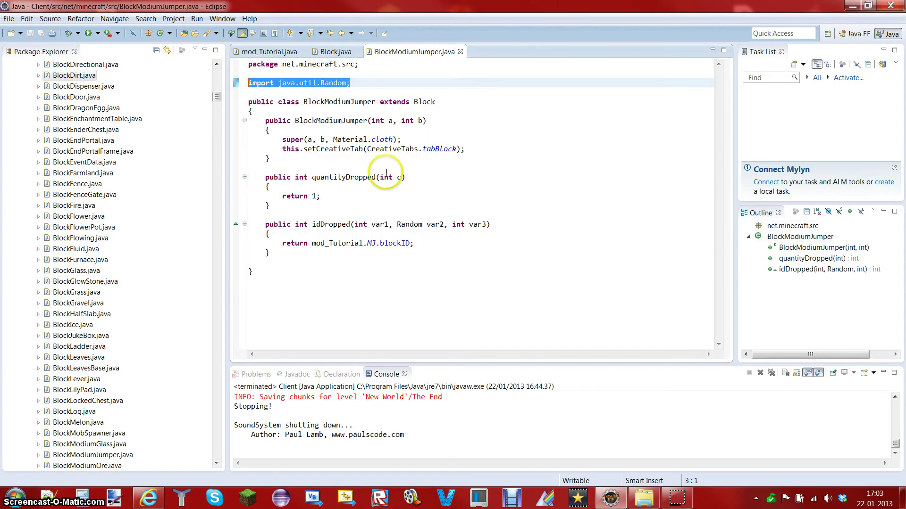
{"action": "left_click_drag", "start_coordinate": [397, 177], "coordinate": [309, 173]}
{"action": "left_click_drag", "start_coordinate": [408, 225], "coordinate": [269, 234]}
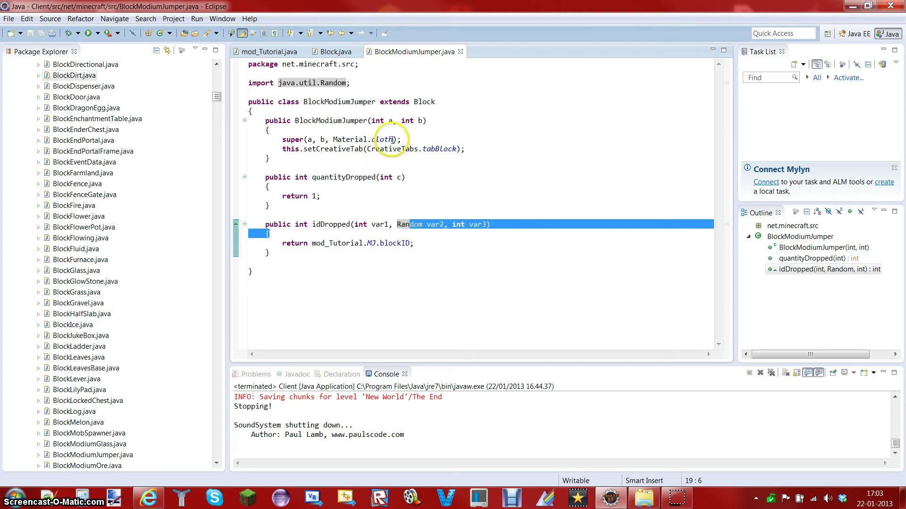
{"action": "double_click", "coordinate": [382, 140]}
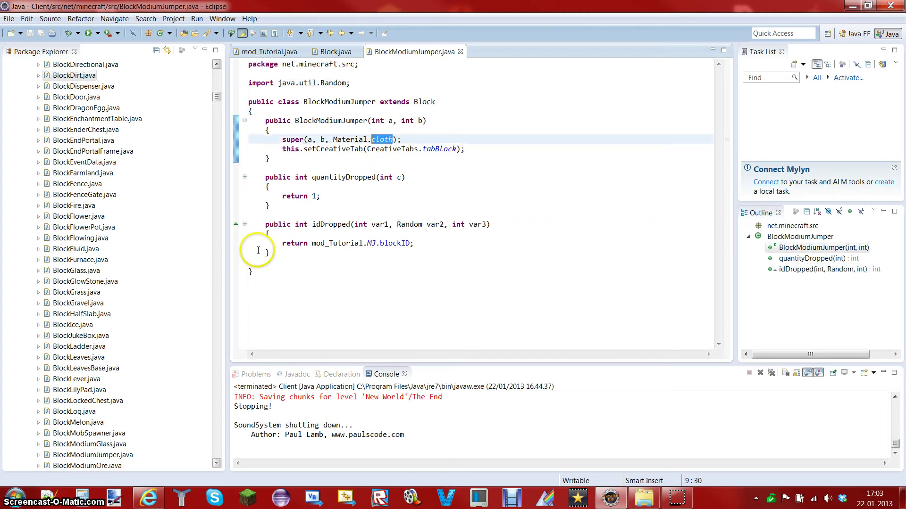
Add empty lines after idDropped's closing brace for a new method.
{"action": "left_click", "coordinate": [278, 253]}
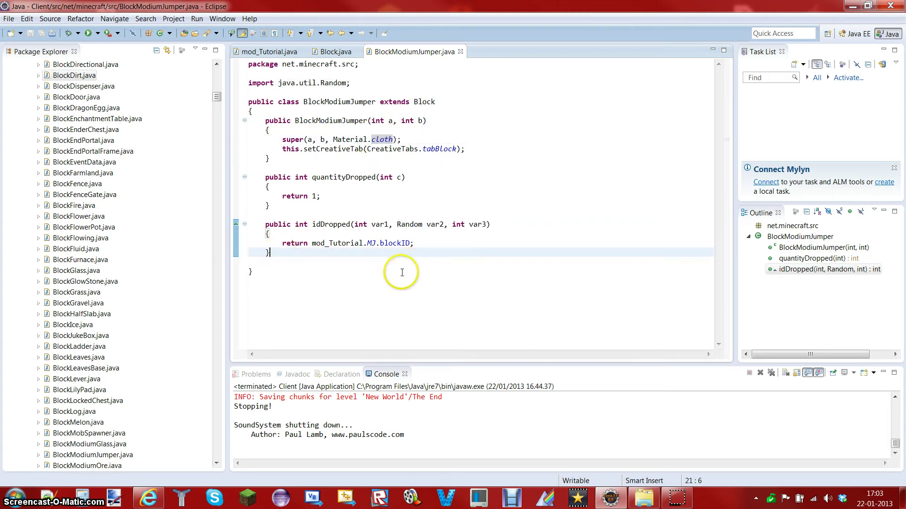
{"action": "key", "text": "Return"}
{"action": "key", "text": "Return"}
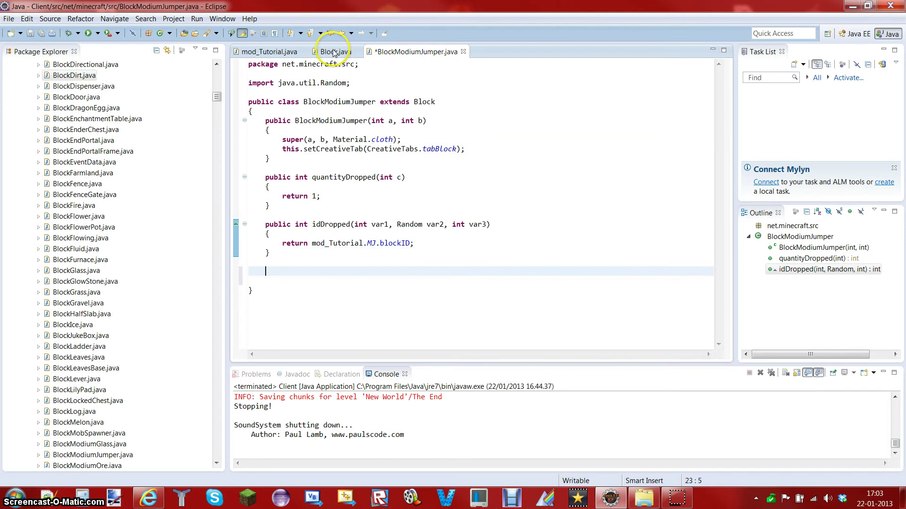
{"action": "left_click", "coordinate": [335, 52]}
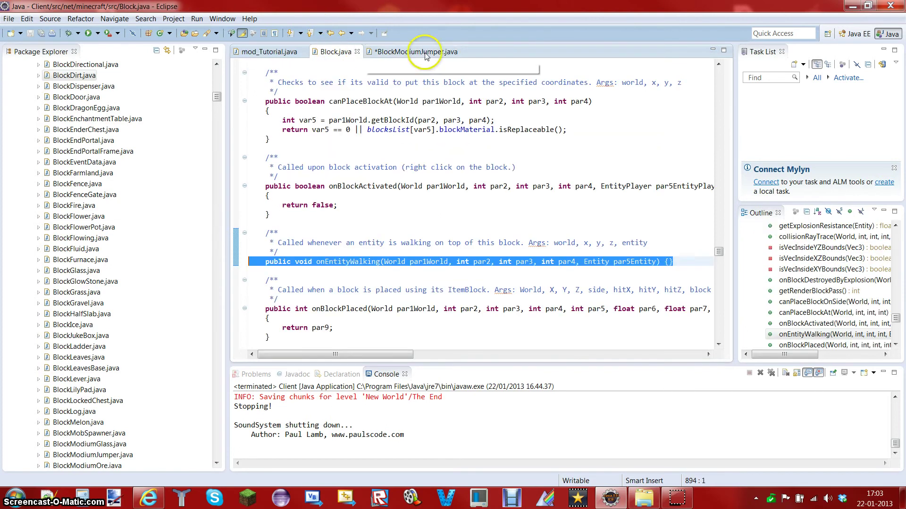
{"action": "left_click", "coordinate": [419, 128]}
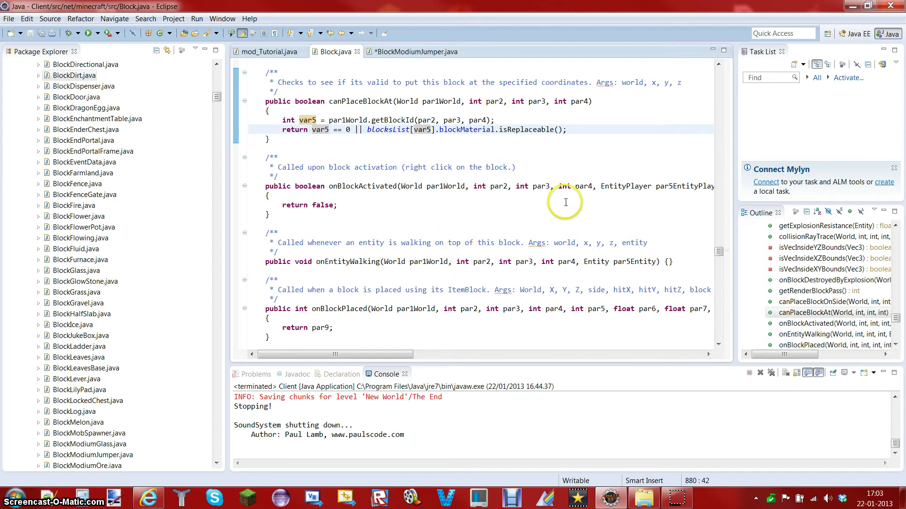
{"action": "left_click_drag", "start_coordinate": [684, 261], "coordinate": [248, 261]}
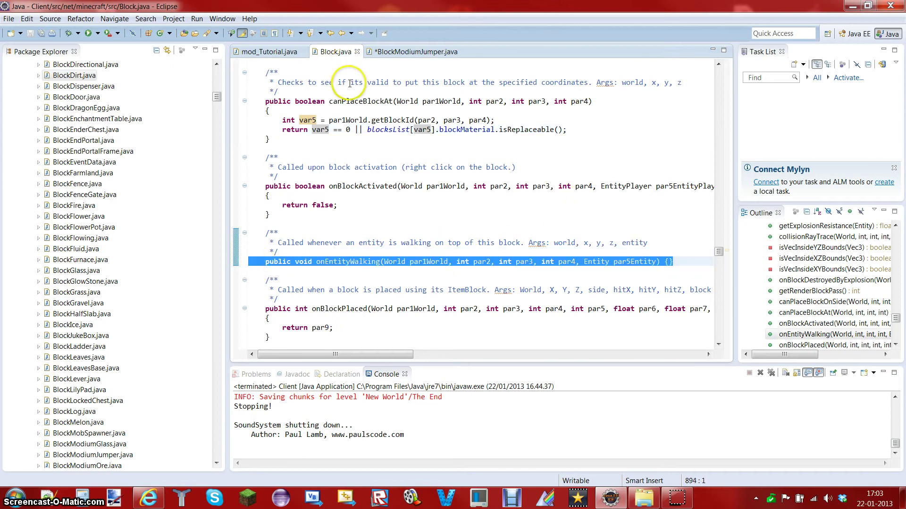
Paste the onEntityWalking signature into BlockModiumJumper.java with braces on their own lines and save.
{"action": "left_click", "coordinate": [411, 52]}
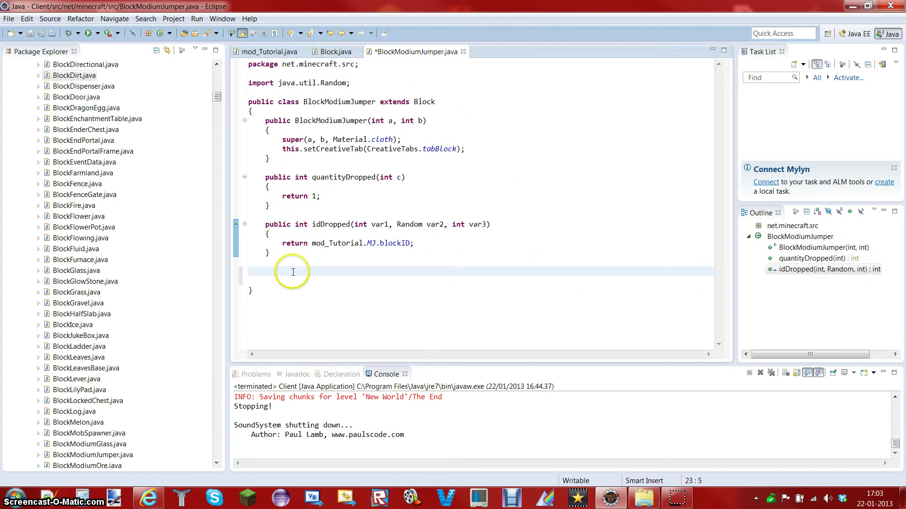
{"action": "type", "text": "public void onEntityWalking(World par1World, int par2, int par3, int par4, Entity par5Entity) {}"}
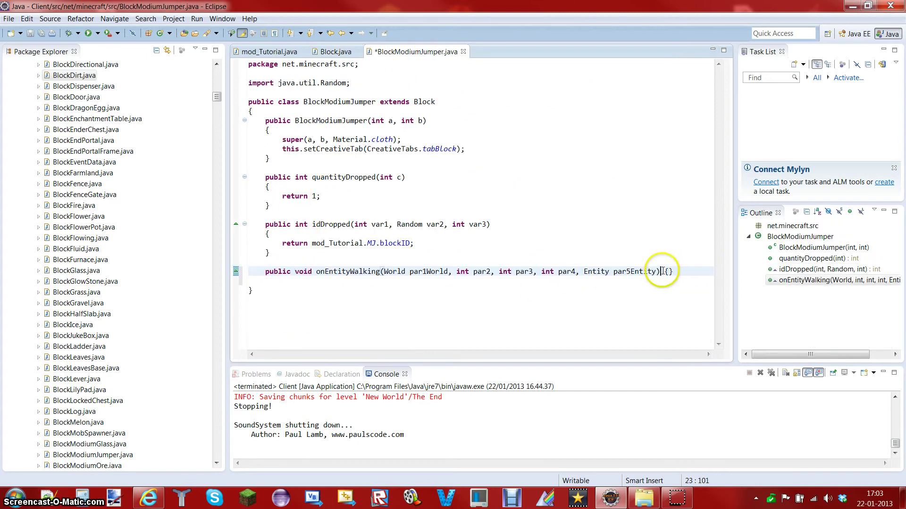
{"action": "key", "text": "Return"}
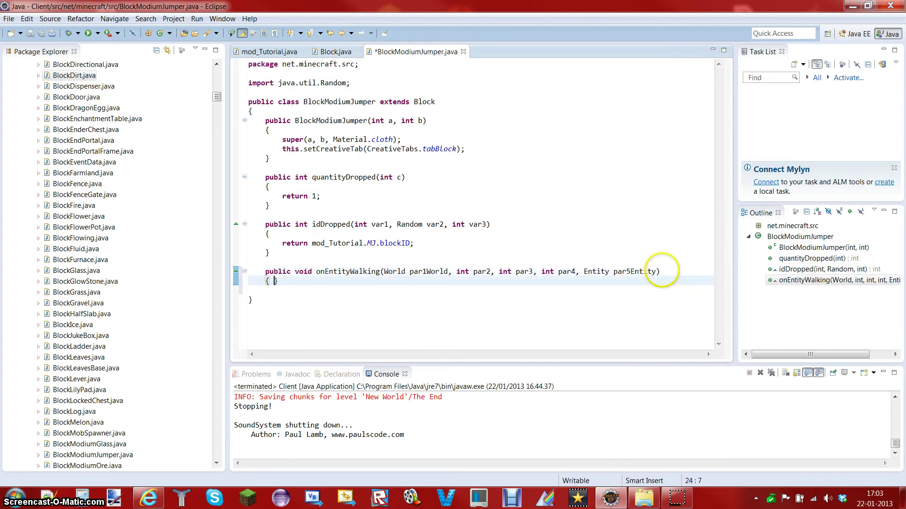
{"action": "key", "text": "Return"}
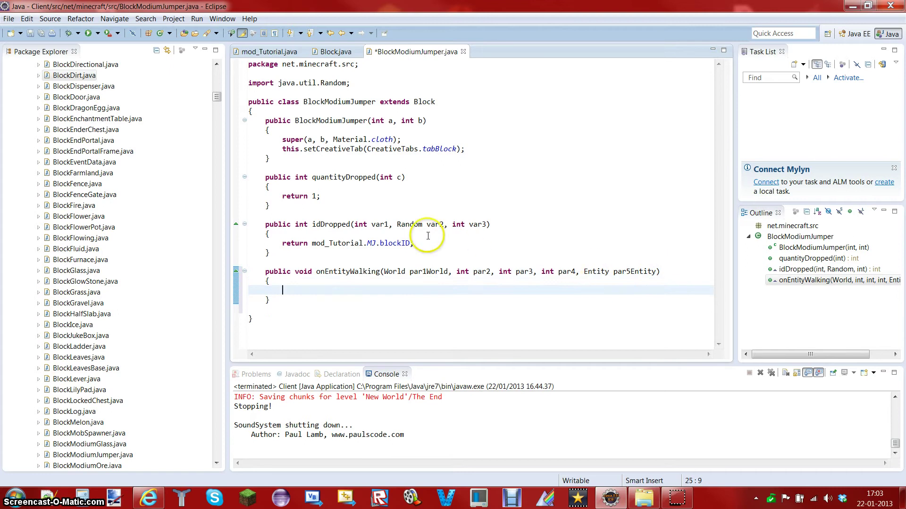
{"action": "left_click", "coordinate": [30, 33]}
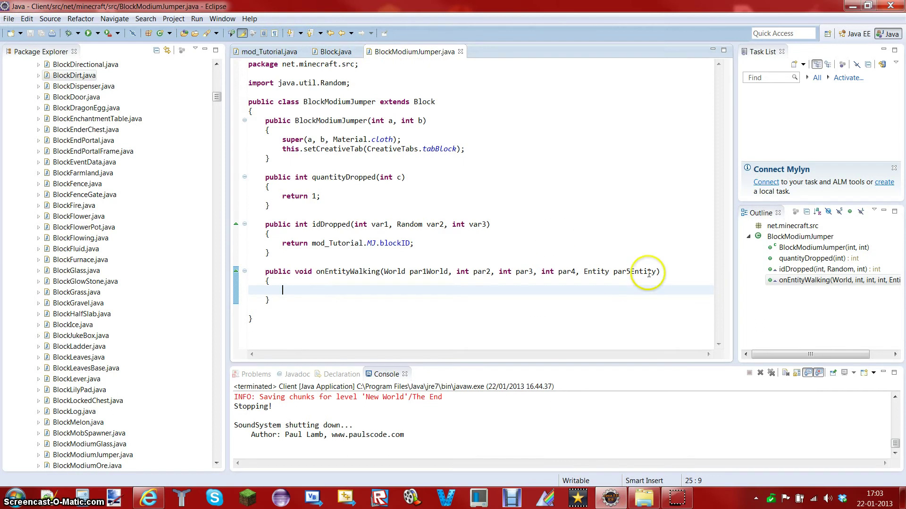
Write par5Entity.motionY += 0.80F; in the method body and save the class.
{"action": "left_click_drag", "start_coordinate": [659, 271], "coordinate": [610, 272]}
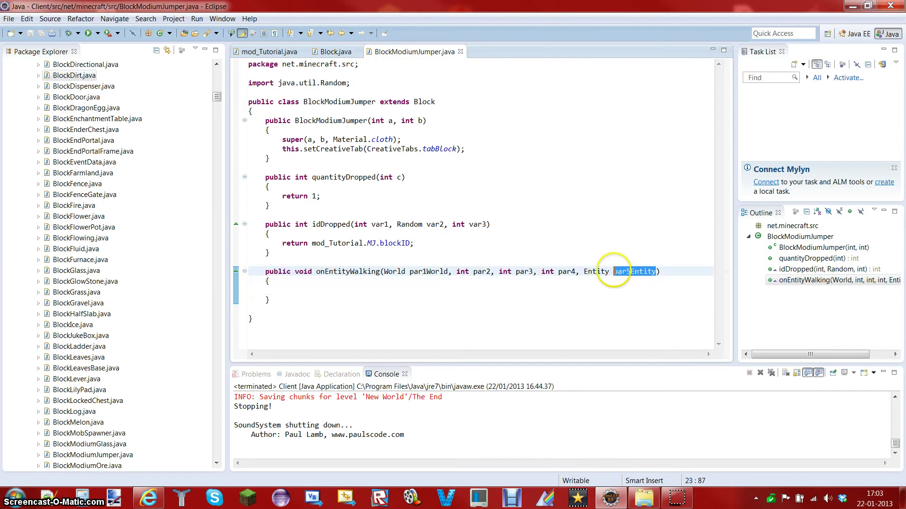
{"action": "type", "text": "entit"}
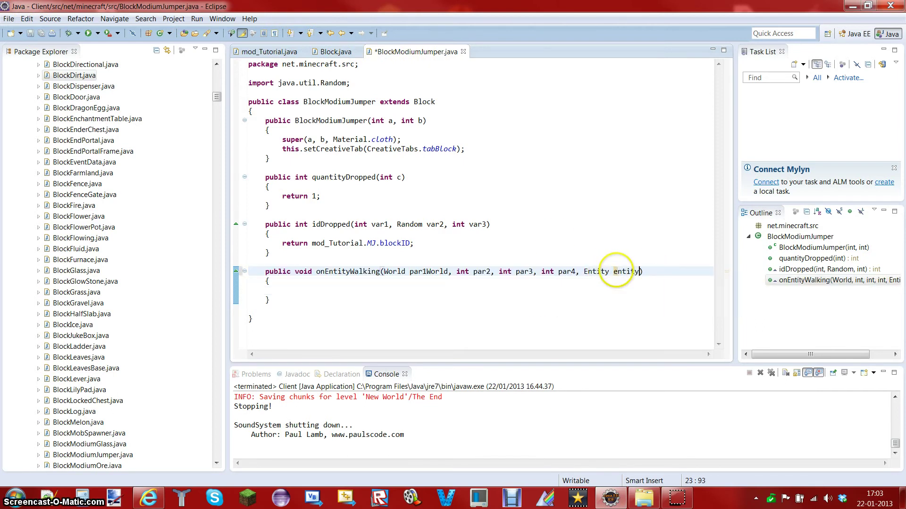
{"action": "left_click", "coordinate": [289, 288]}
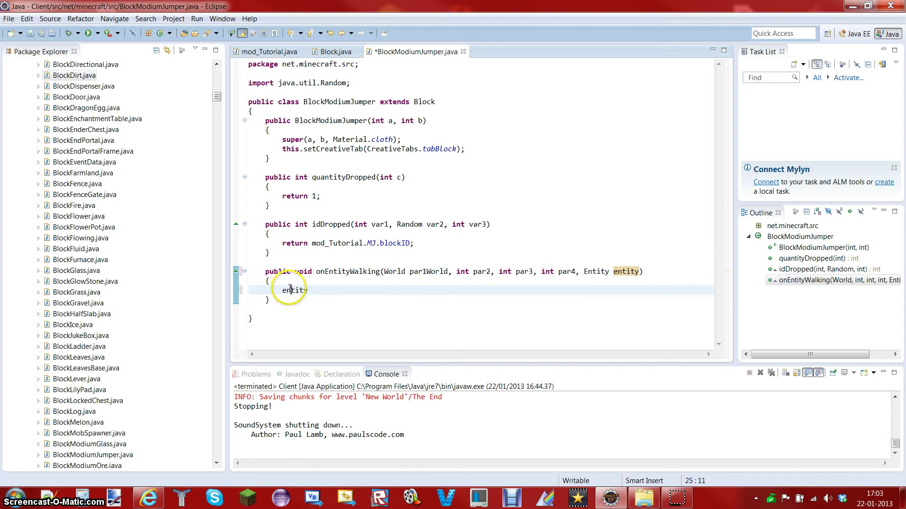
{"action": "key", "text": "BackSpace"}
{"action": "key", "text": "shift+End"}
{"action": "key", "text": "BackSpace"}
{"action": "key", "text": "Tab"}
{"action": "key", "text": "ctrl+z"}
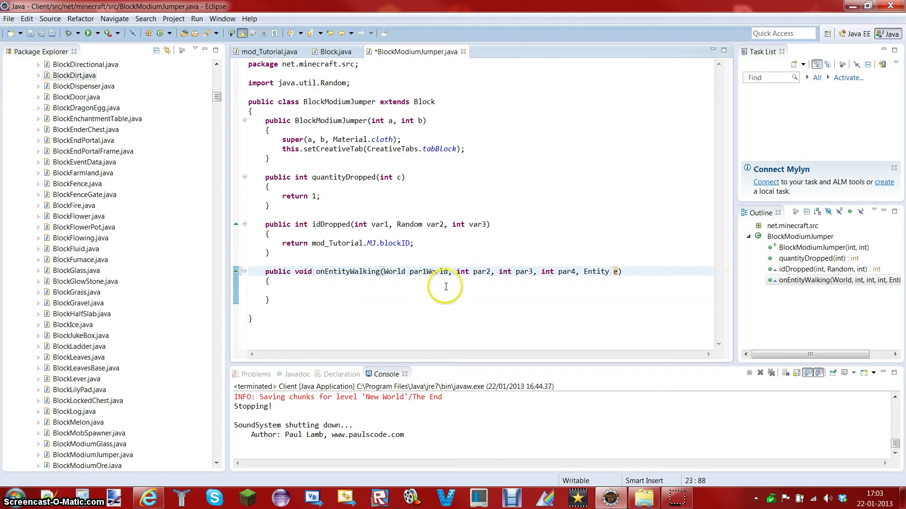
{"action": "key", "text": "ctrl+z"}
{"action": "key", "text": "ctrl+c"}
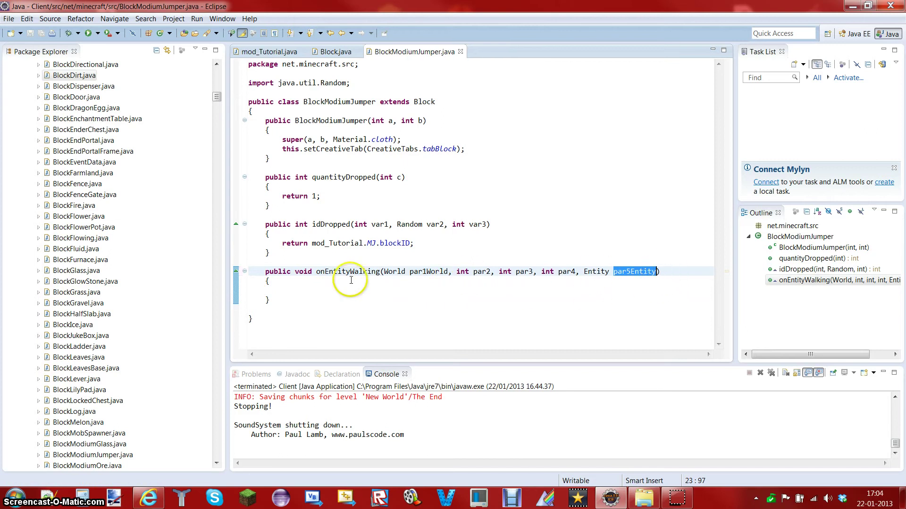
{"action": "left_click", "coordinate": [309, 290]}
{"action": "key", "text": "ctrl+v"}
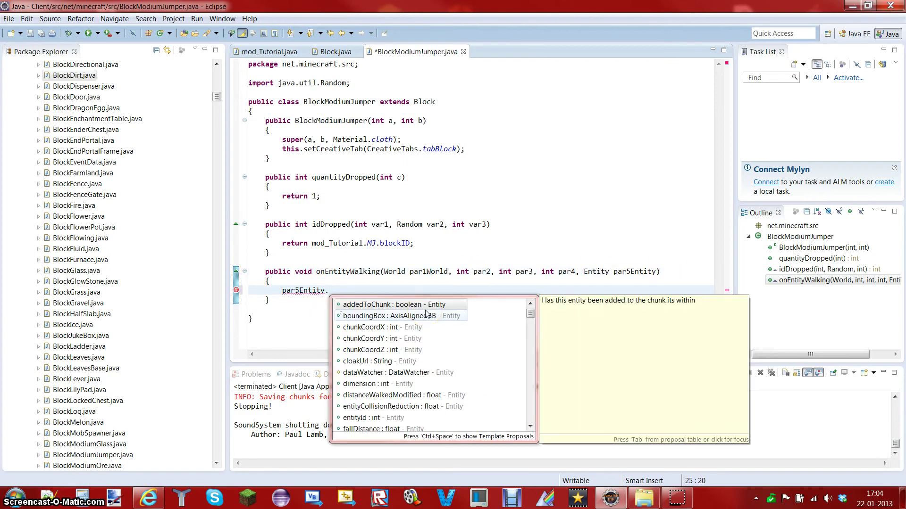
{"action": "type", "text": "mo"}
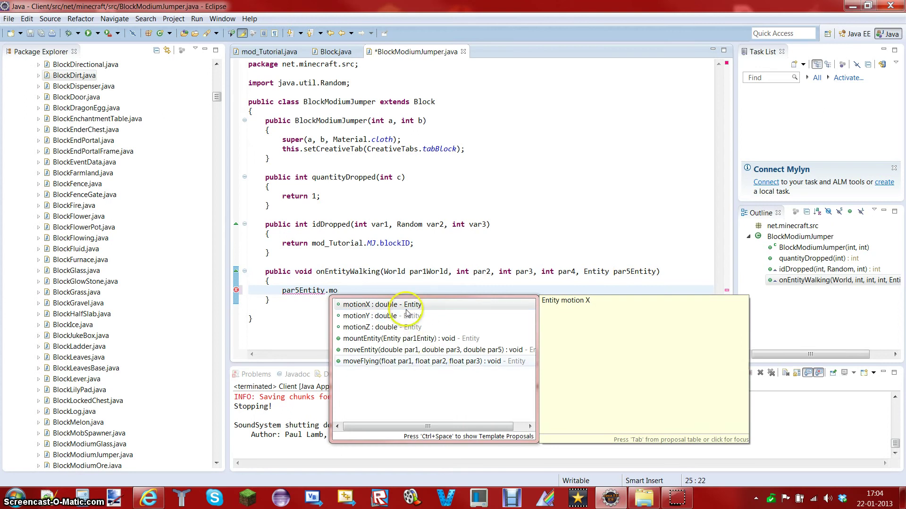
{"action": "left_click", "coordinate": [407, 316]}
{"action": "double_click", "coordinate": [407, 316]}
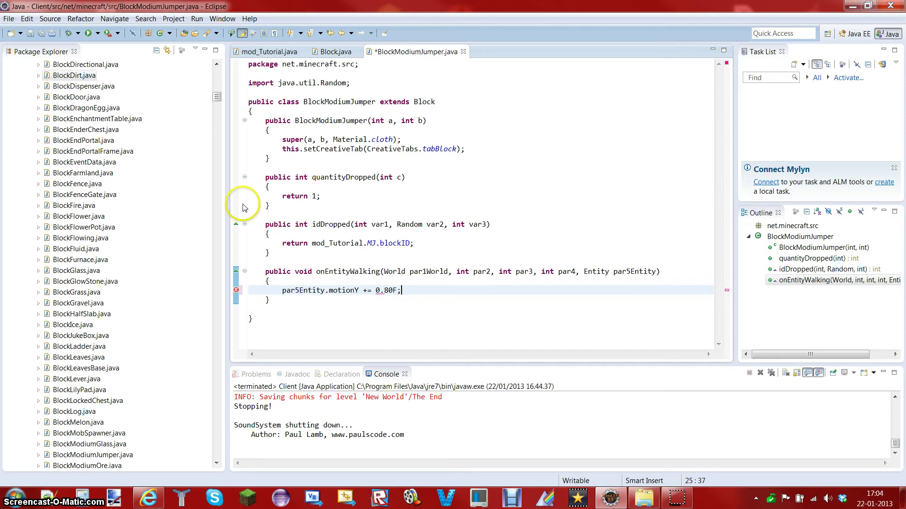
{"action": "left_click", "coordinate": [45, 33]}
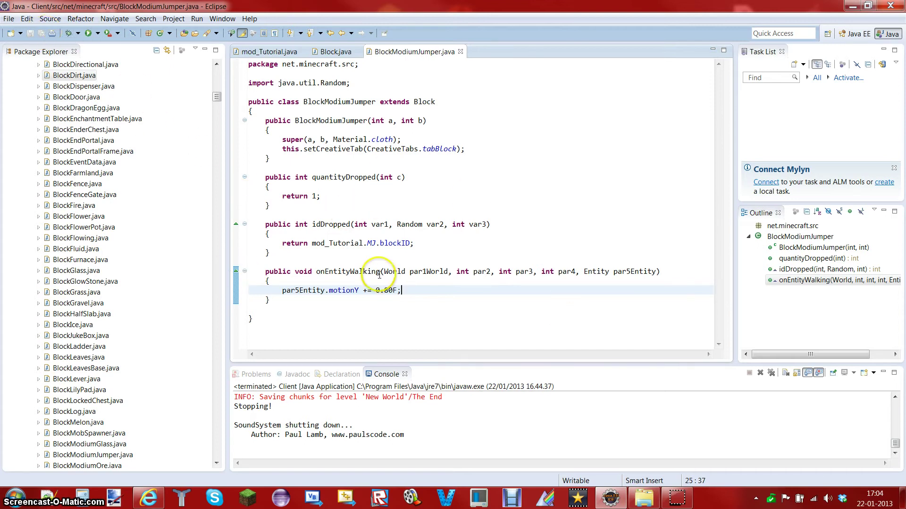
Point out the onEntityWalking method name and its Entity parameter type.
{"action": "left_click_drag", "start_coordinate": [379, 272], "coordinate": [316, 271]}
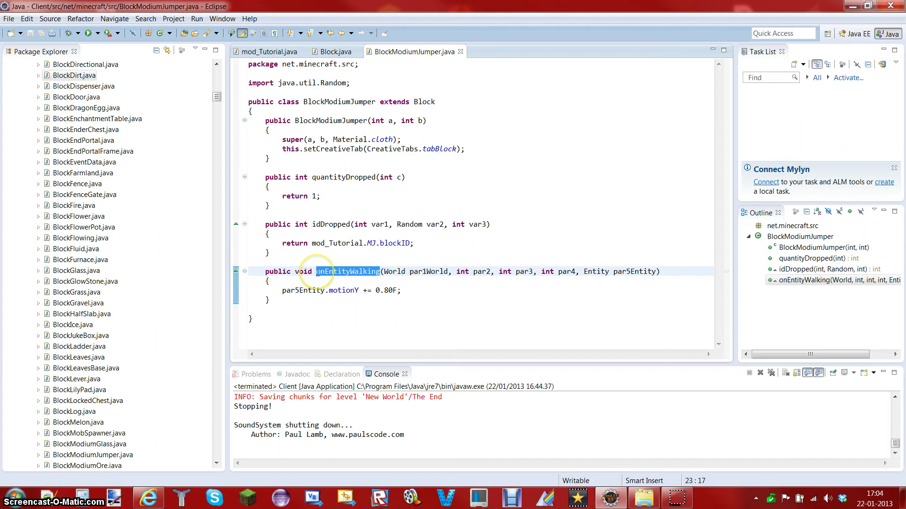
{"action": "left_click_drag", "start_coordinate": [607, 272], "coordinate": [583, 271]}
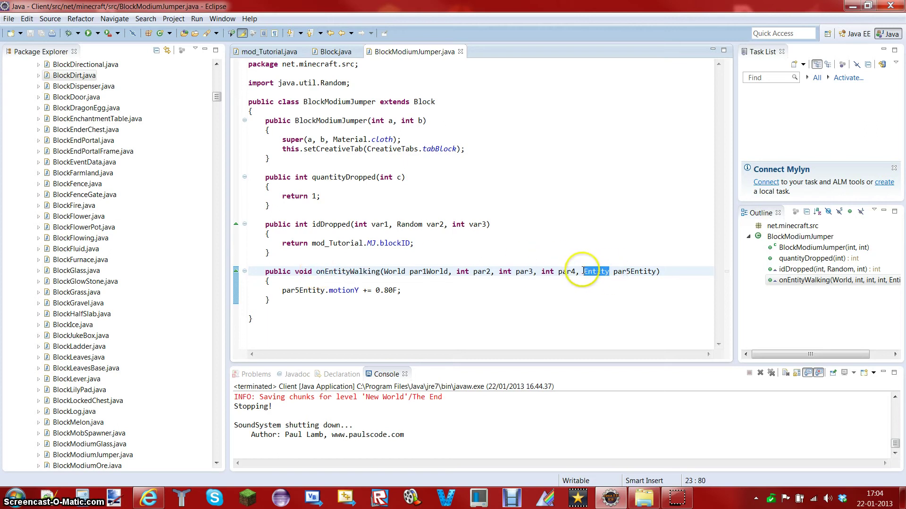
{"action": "left_click", "coordinate": [610, 274]}
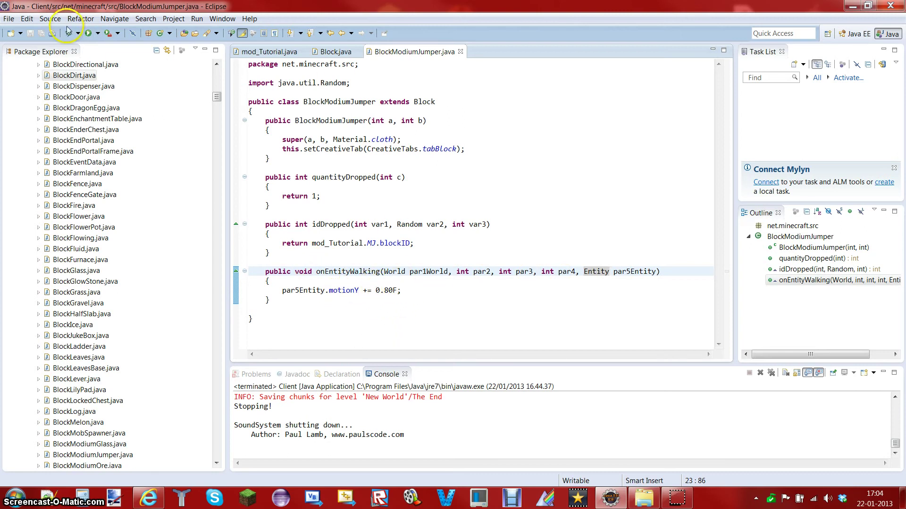
Launch the Minecraft client and load the New World singleplayer save.
{"action": "left_click", "coordinate": [87, 34]}
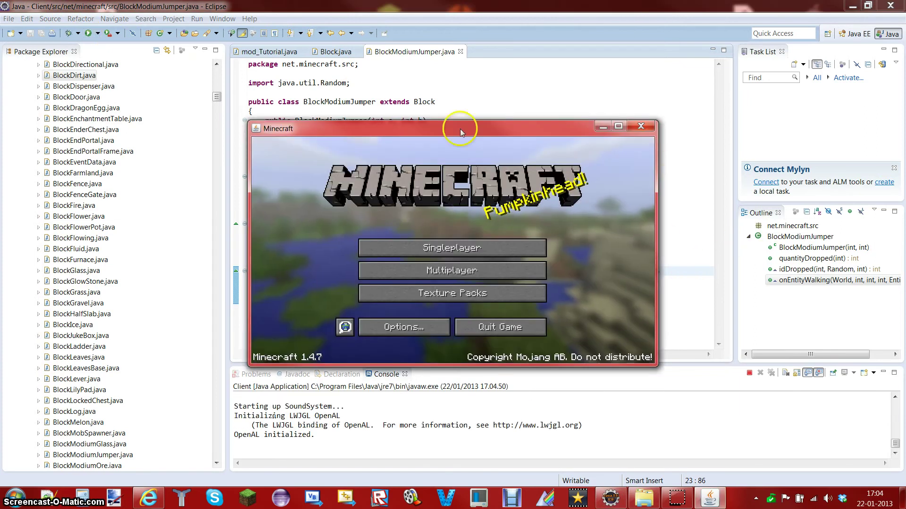
{"action": "left_click", "coordinate": [422, 239]}
{"action": "double_click", "coordinate": [422, 239]}
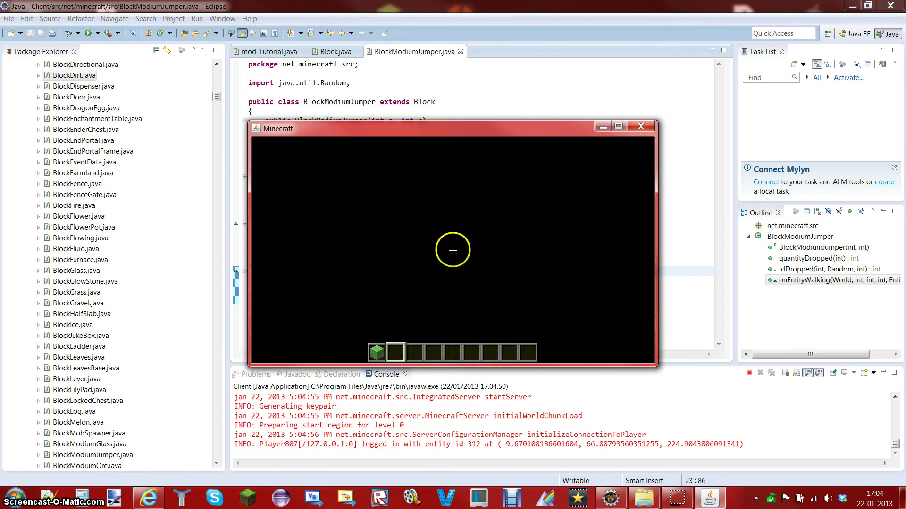
Stock the hotbar with Modium Glass and Modium Jumper blocks from the creative inventory.
{"action": "key", "text": "e"}
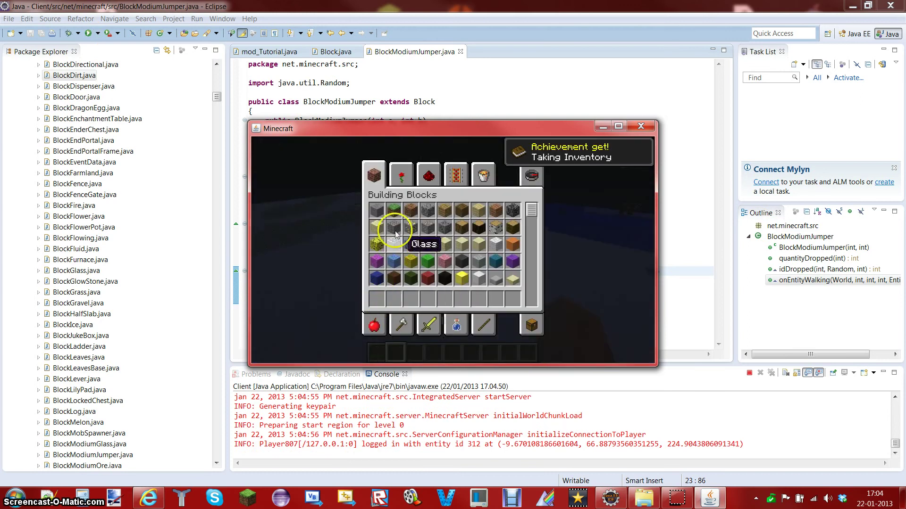
{"action": "scroll", "coordinate": [424, 241], "scroll_direction": "down", "scroll_amount": 5}
{"action": "left_click", "coordinate": [376, 278]}
{"action": "left_click", "coordinate": [376, 299]}
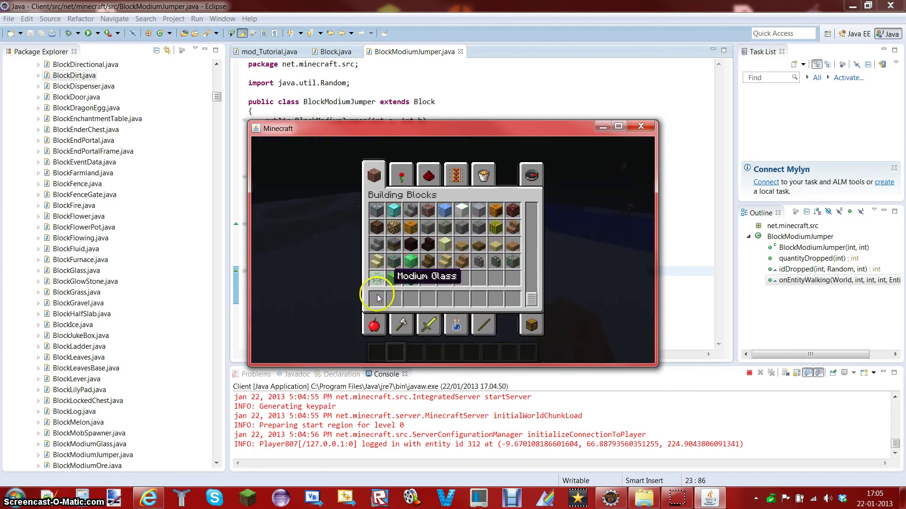
{"action": "left_click", "coordinate": [394, 278]}
{"action": "left_click", "coordinate": [393, 300]}
{"action": "key", "text": "e"}
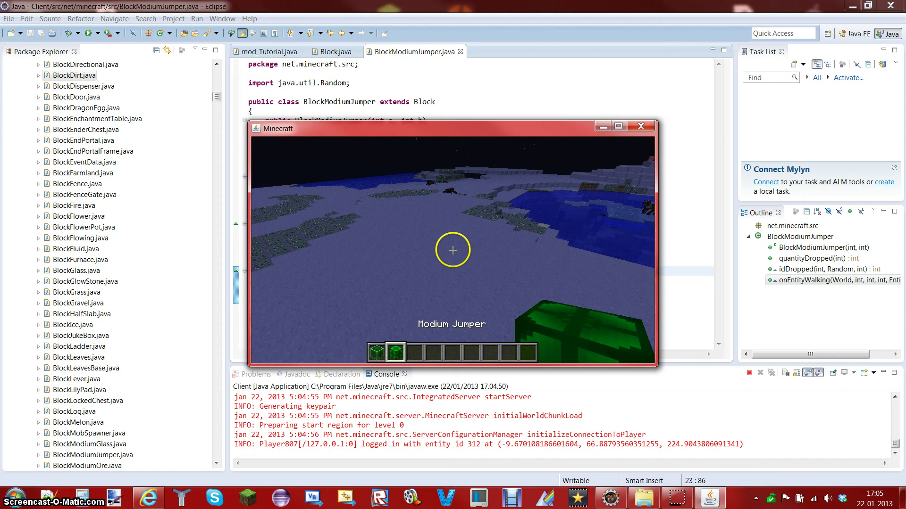
Place and break Modium Glass and Jumper blocks, leaving a jumper block on the ground.
{"action": "key", "text": "1"}
{"action": "right_click", "coordinate": [452, 250]}
{"action": "key", "text": "2"}
{"action": "right_click", "coordinate": [452, 250]}
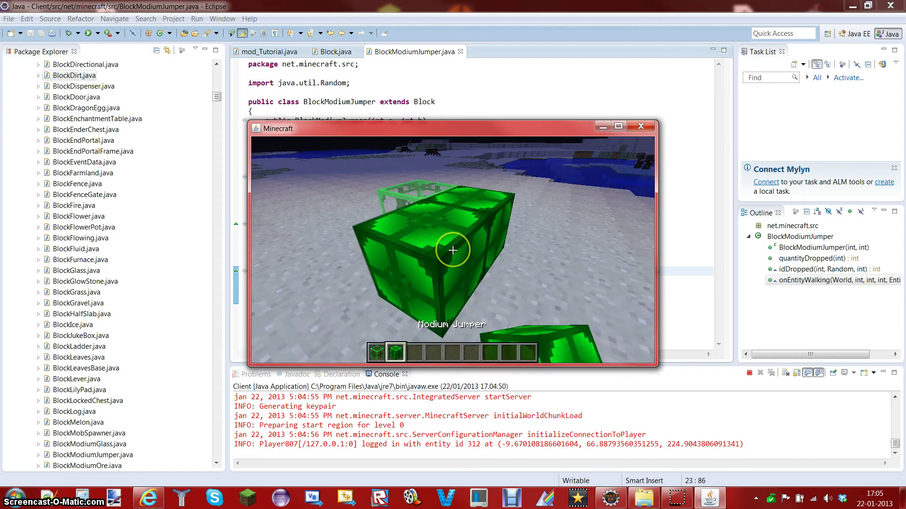
{"action": "key", "text": "w"}
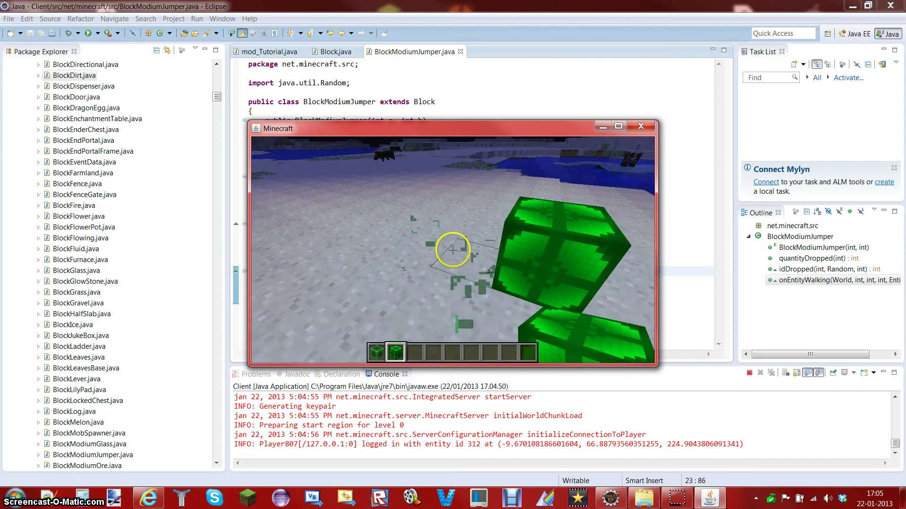
{"action": "left_click", "coordinate": [453, 250]}
{"action": "right_click", "coordinate": [453, 250]}
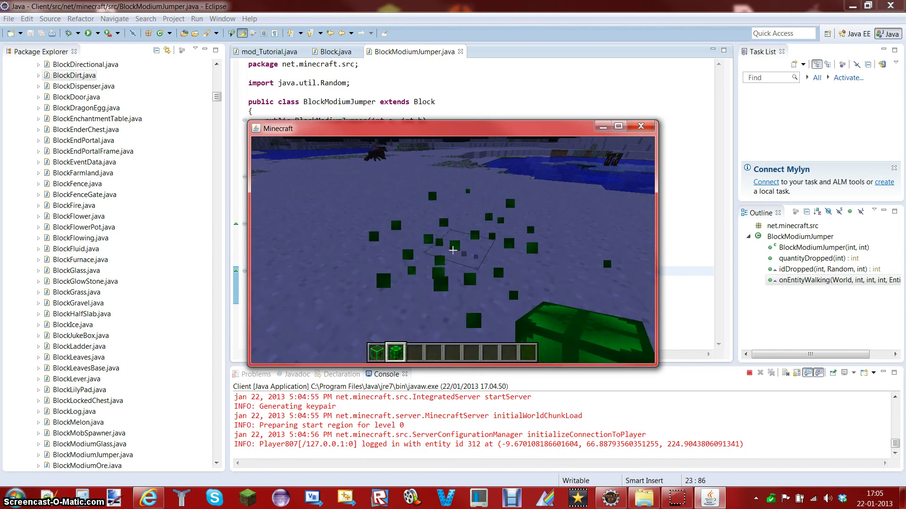
{"action": "right_click", "coordinate": [452, 250]}
{"action": "left_click", "coordinate": [452, 249]}
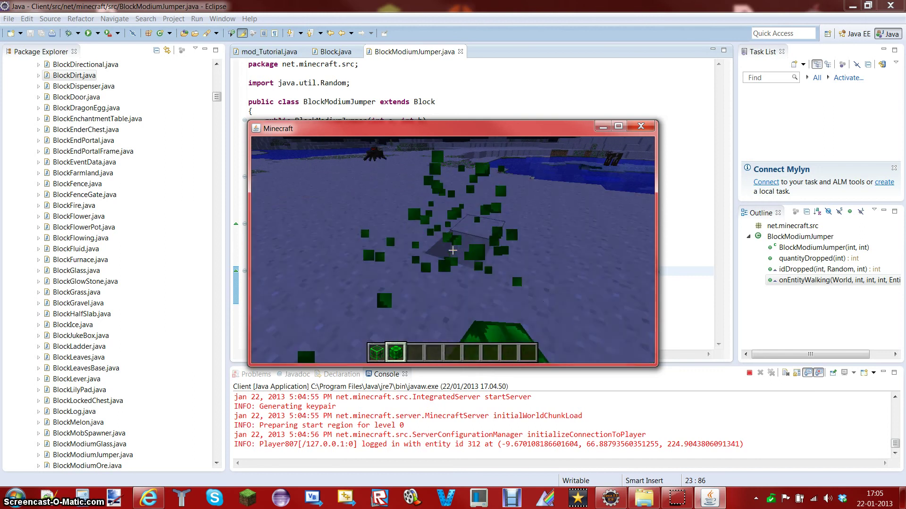
Place a jumper block, then reduce the render distance to Tiny in video settings and resume.
{"action": "right_click", "coordinate": [452, 250]}
{"action": "scroll", "coordinate": [452, 250], "scroll_direction": "down", "scroll_amount": 1}
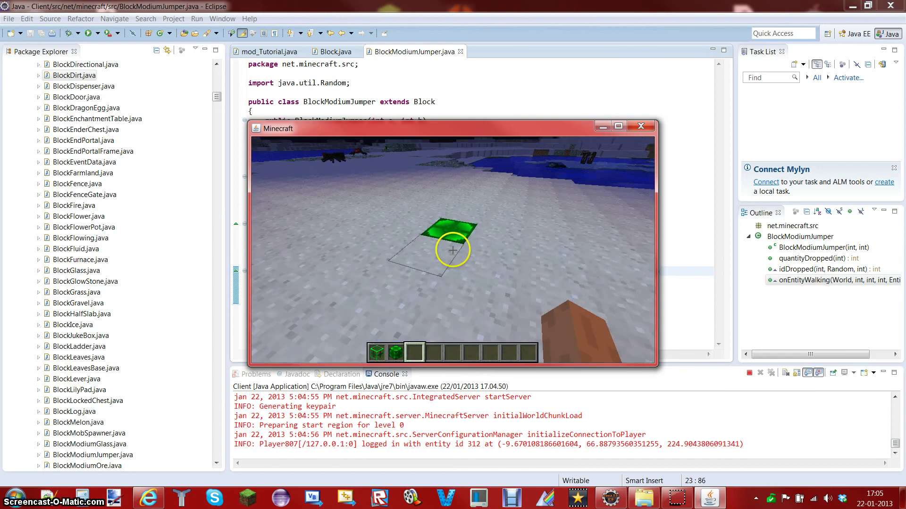
{"action": "key", "text": "Escape"}
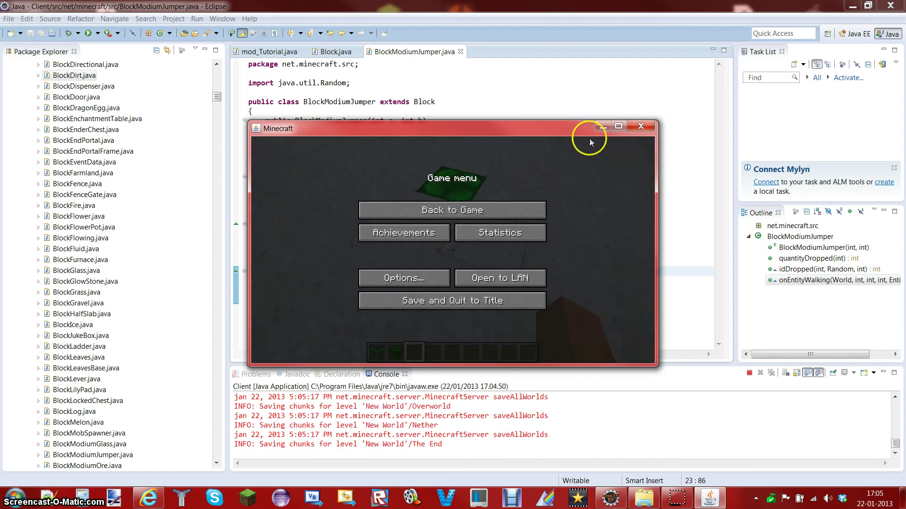
{"action": "left_click", "coordinate": [438, 276]}
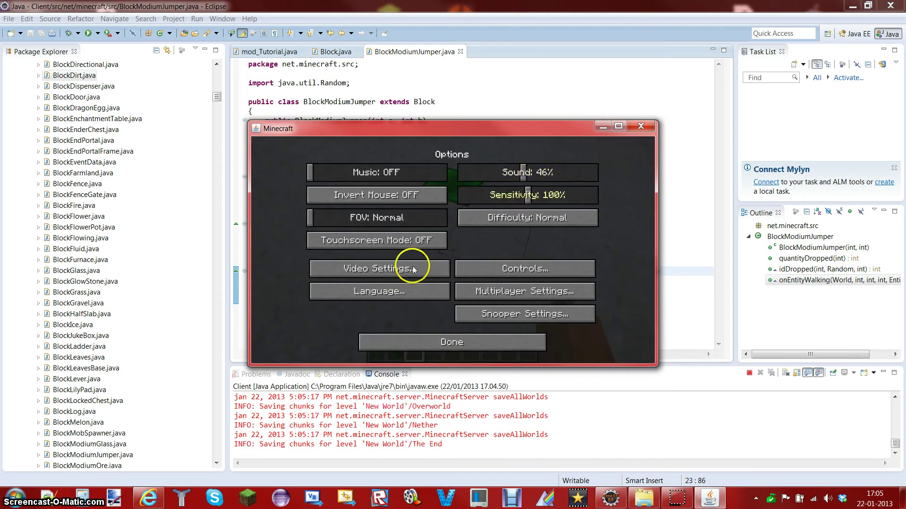
{"action": "left_click", "coordinate": [413, 269]}
{"action": "left_click", "coordinate": [532, 178]}
{"action": "left_click", "coordinate": [533, 179]}
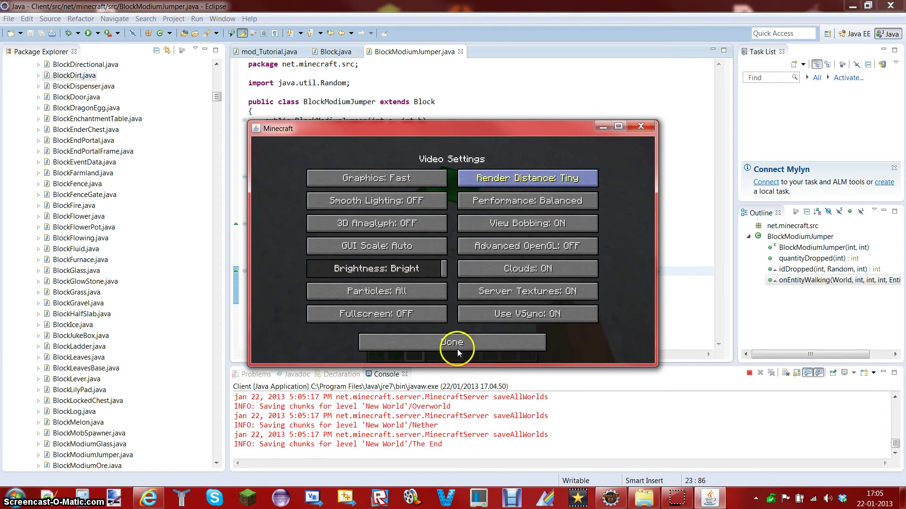
{"action": "left_click", "coordinate": [447, 348]}
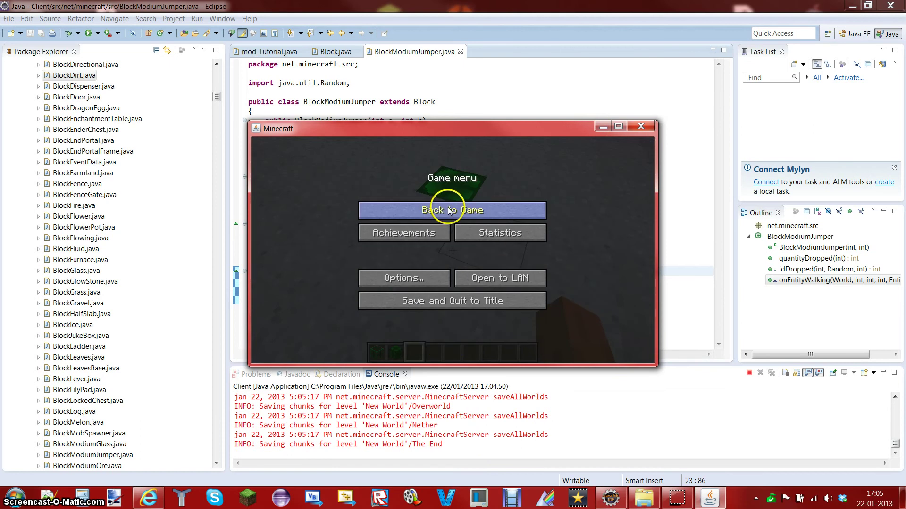
{"action": "left_click", "coordinate": [447, 208]}
Repeatedly place and break the jumper block to test it, then save and quit to title.
{"action": "left_click", "coordinate": [452, 249]}
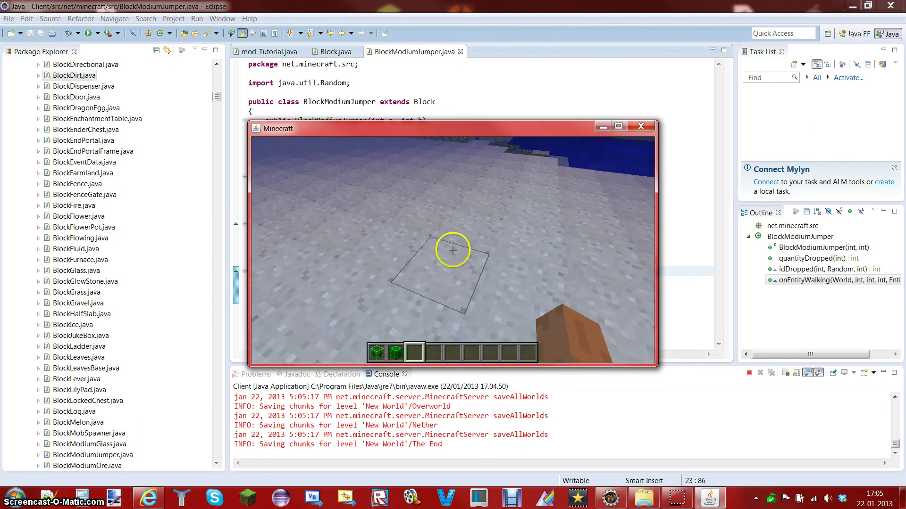
{"action": "right_click", "coordinate": [452, 249]}
{"action": "left_click", "coordinate": [452, 249]}
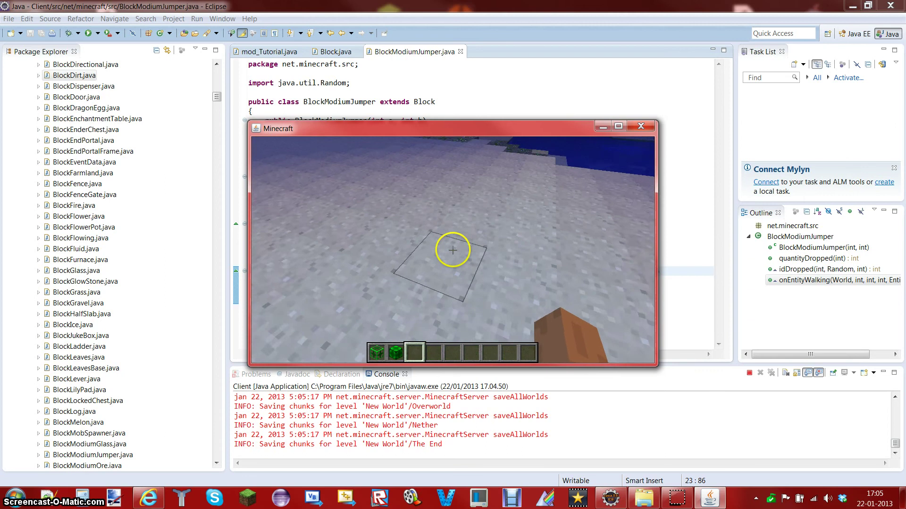
{"action": "right_click", "coordinate": [453, 250]}
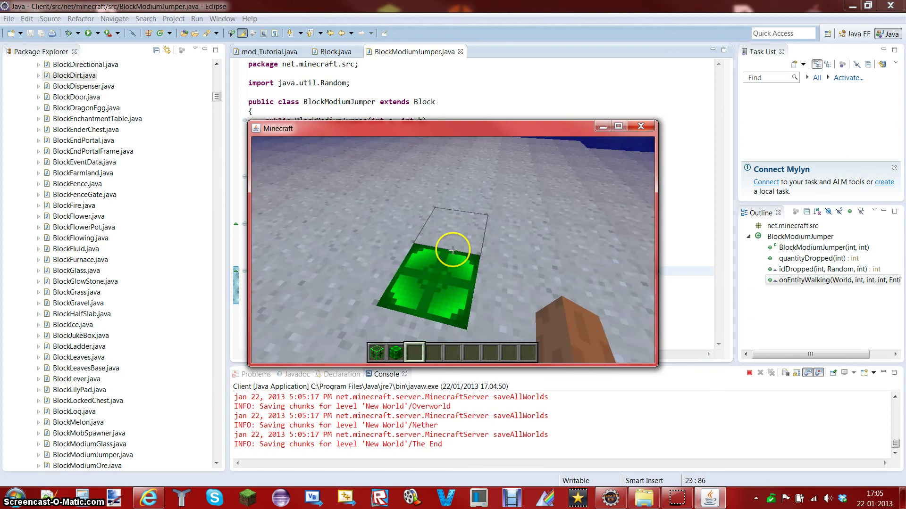
{"action": "left_click", "coordinate": [452, 250]}
{"action": "right_click", "coordinate": [453, 249]}
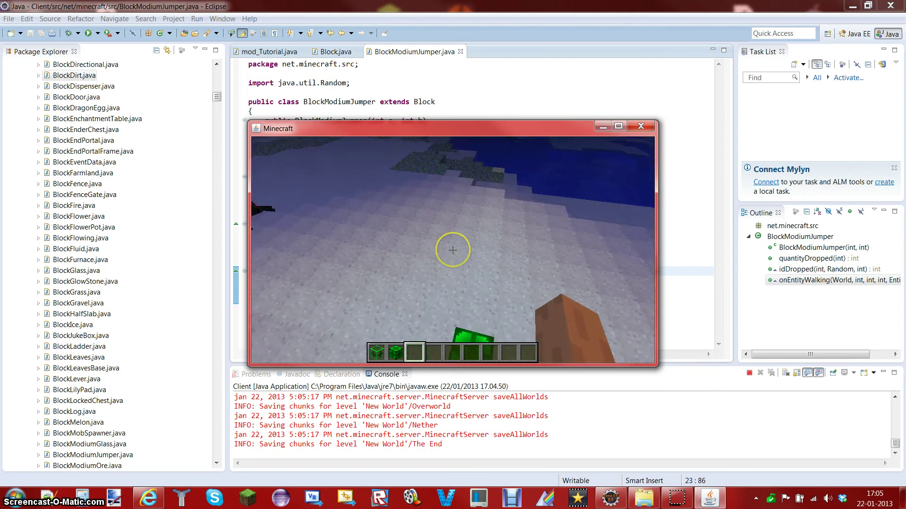
{"action": "left_click", "coordinate": [452, 249]}
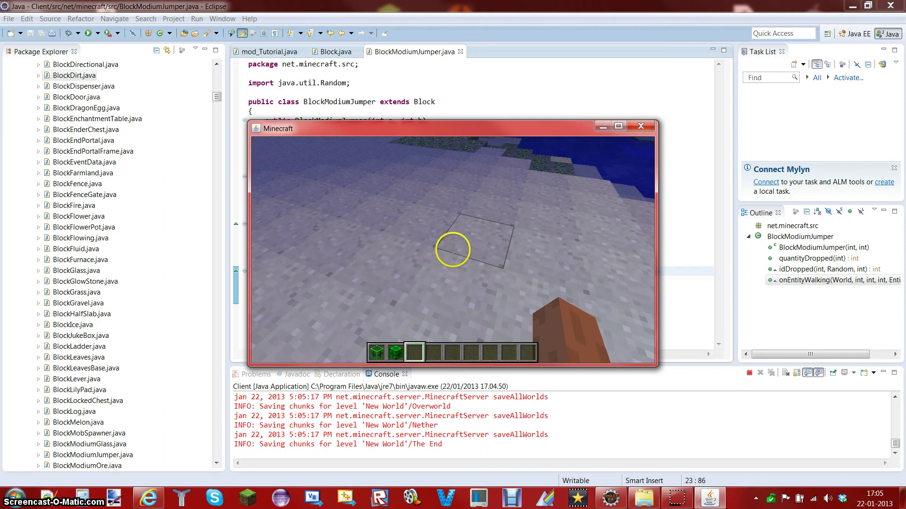
{"action": "key", "text": "Escape"}
{"action": "left_click", "coordinate": [452, 300]}
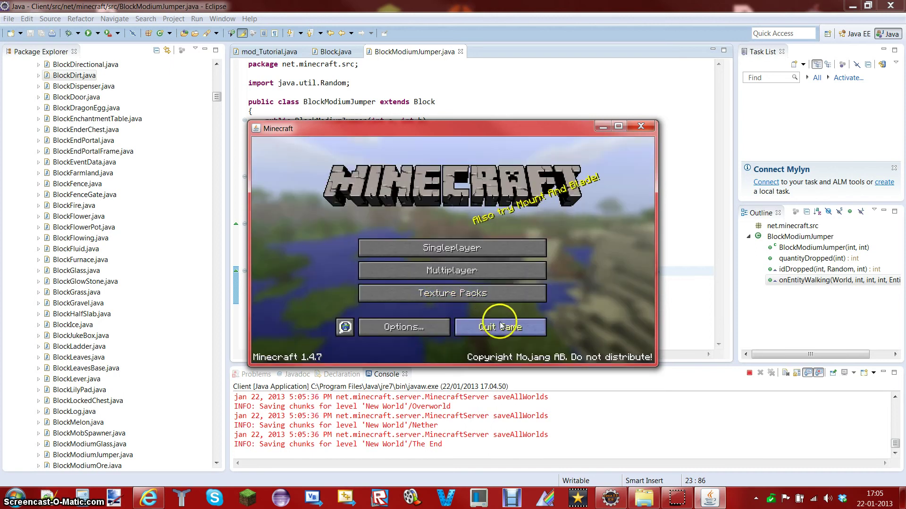
Quit the game, change the motionY boost to 2F in onEntityWalking and relaunch the client.
{"action": "left_click", "coordinate": [500, 323]}
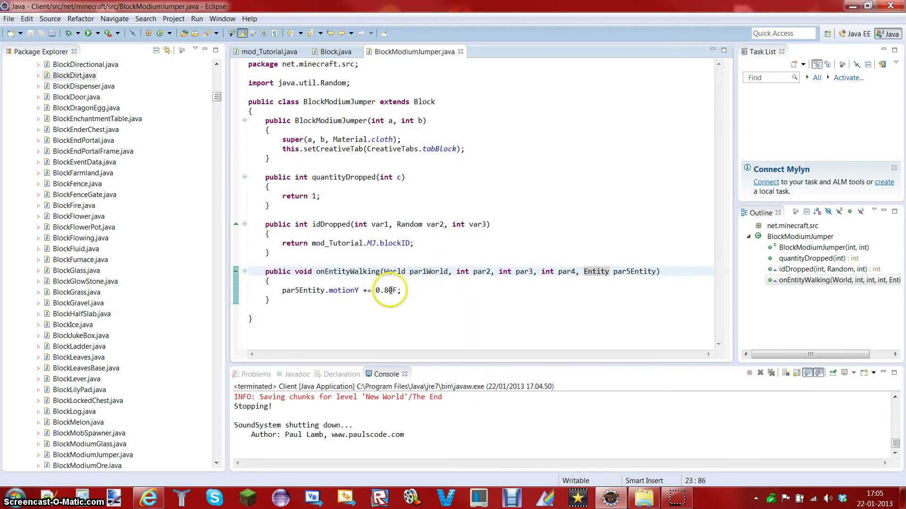
{"action": "left_click_drag", "start_coordinate": [388, 291], "coordinate": [384, 291]}
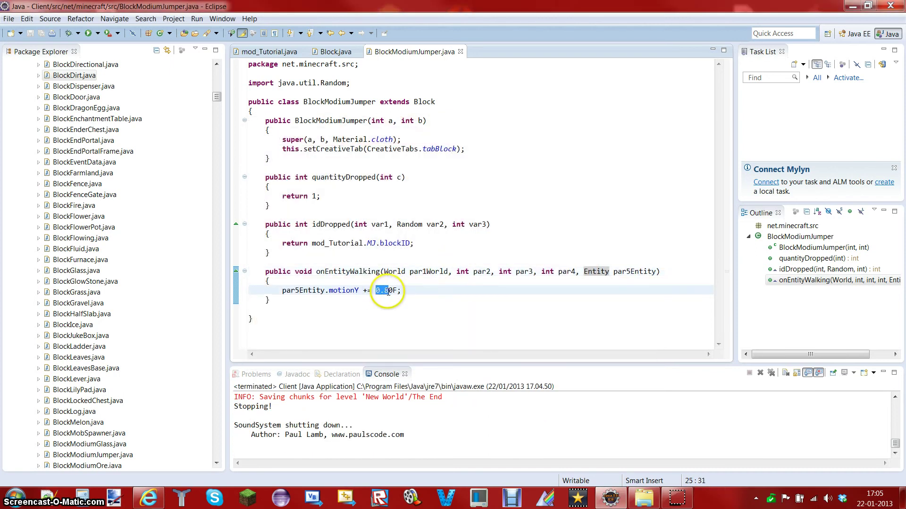
{"action": "type", "text": "2"}
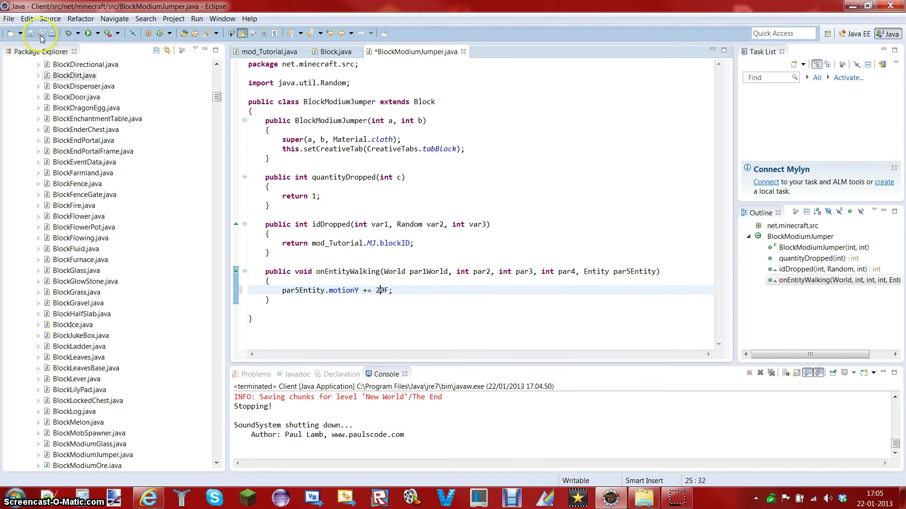
{"action": "left_click", "coordinate": [88, 33]}
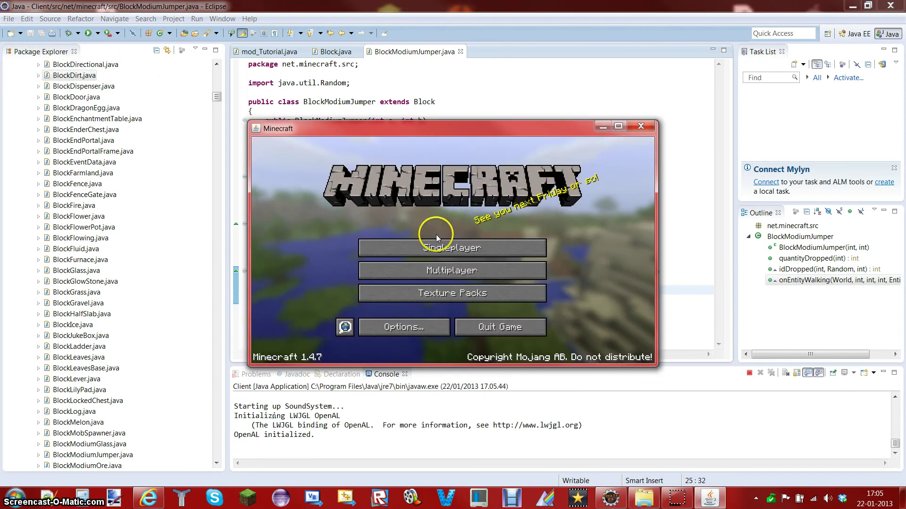
Load New World, hold the jumper block and pass through the options menu back into the game.
{"action": "left_click", "coordinate": [433, 241]}
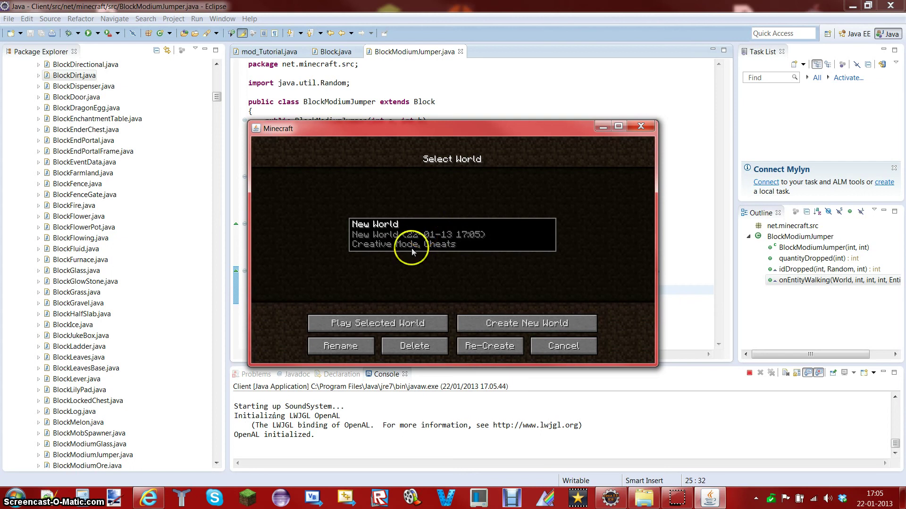
{"action": "left_click", "coordinate": [389, 320]}
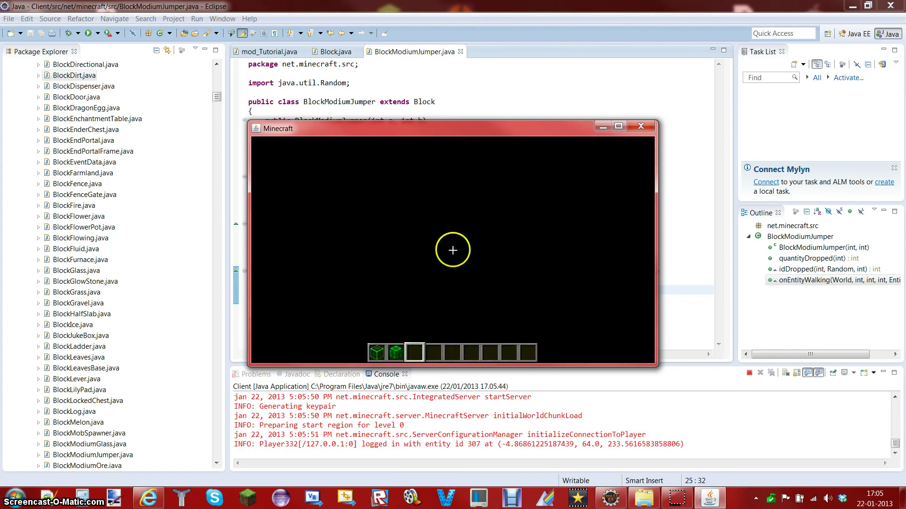
{"action": "key", "text": "2"}
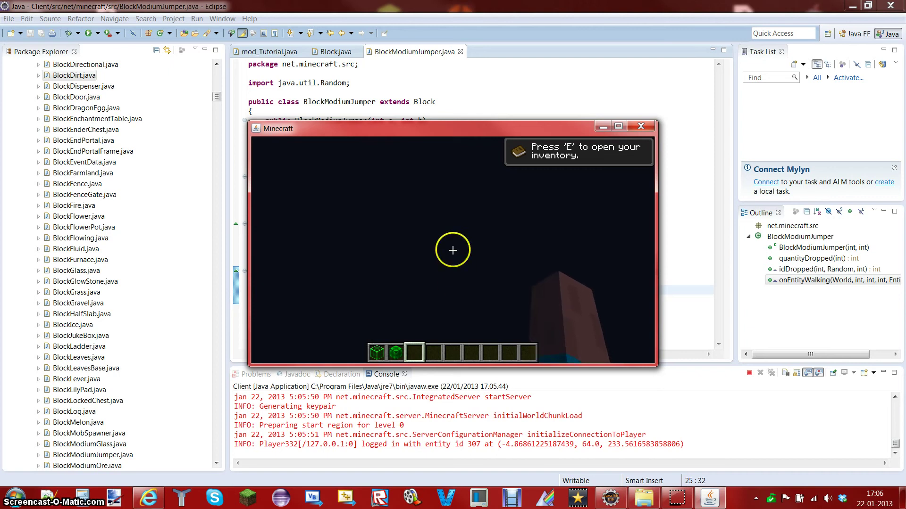
{"action": "key", "text": "Escape"}
{"action": "left_click", "coordinate": [415, 277]}
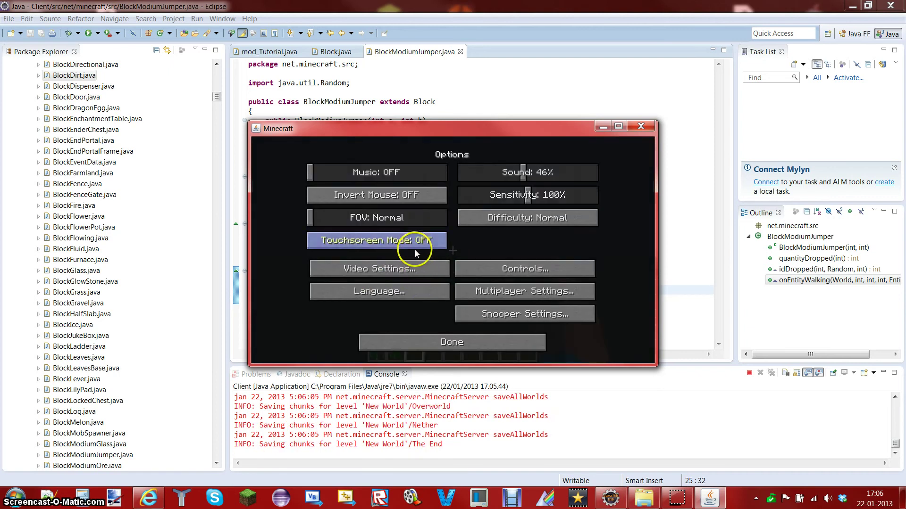
{"action": "left_click", "coordinate": [504, 344]}
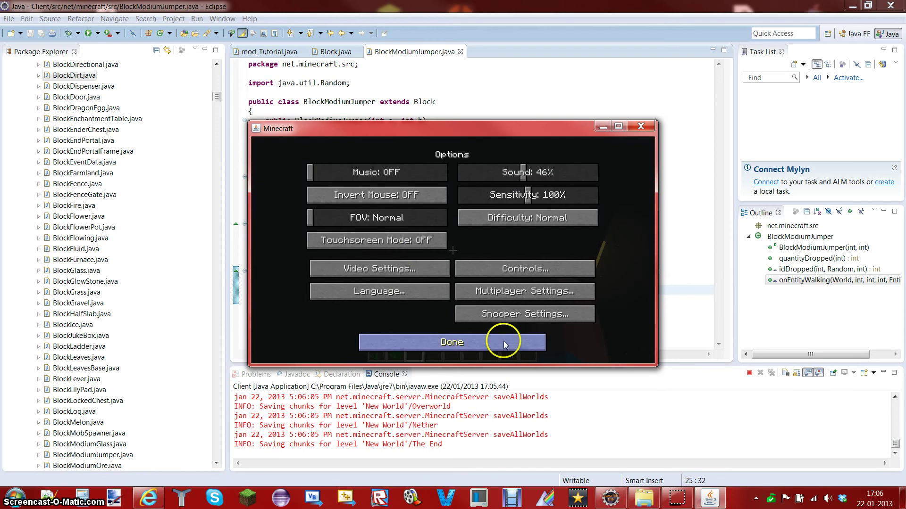
{"action": "left_click", "coordinate": [491, 346]}
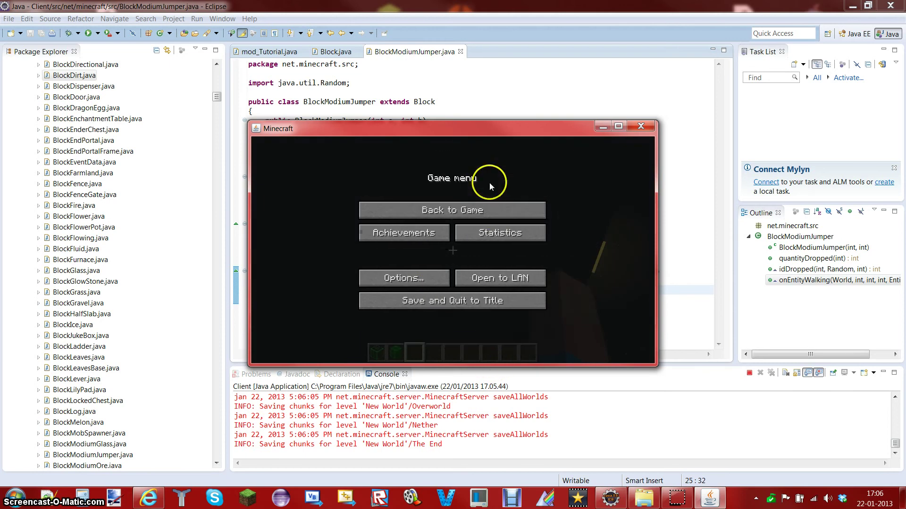
{"action": "left_click", "coordinate": [471, 222]}
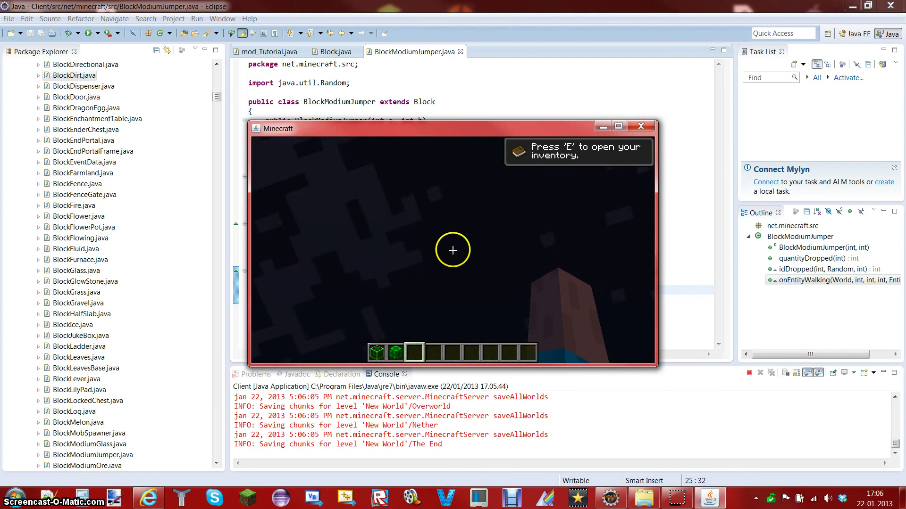
Place and walk onto the jumper block to get launched, then save, quit the world and exit the game.
{"action": "key", "text": "2"}
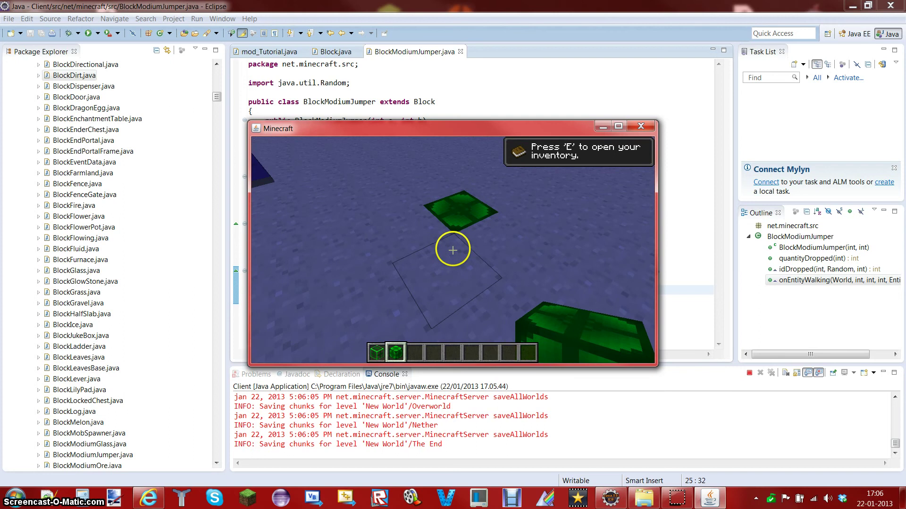
{"action": "right_click", "coordinate": [453, 250]}
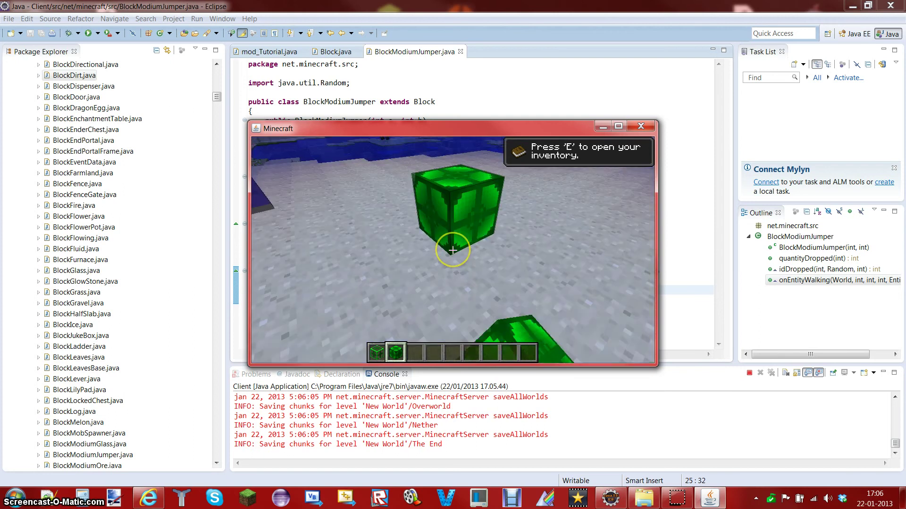
{"action": "left_click", "coordinate": [453, 250]}
{"action": "scroll", "coordinate": [453, 249], "scroll_direction": "down", "scroll_amount": 1}
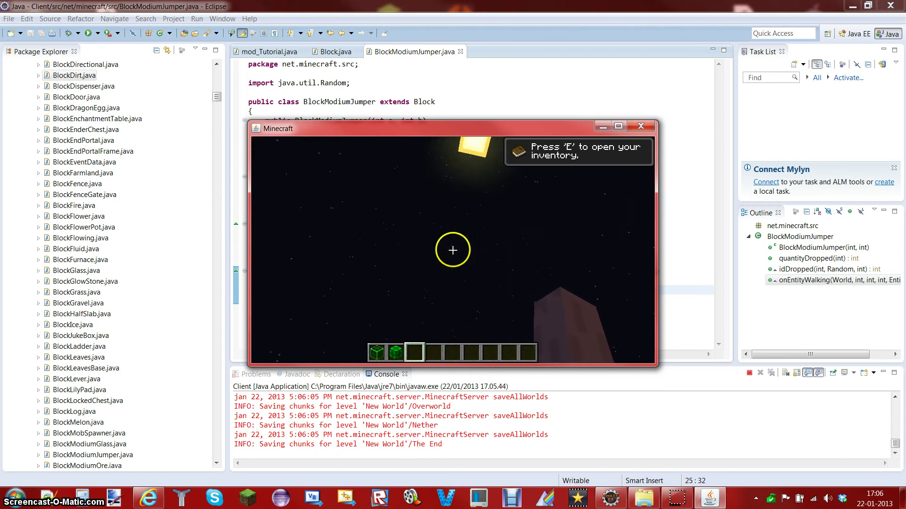
{"action": "key", "text": "e"}
{"action": "key", "text": "e"}
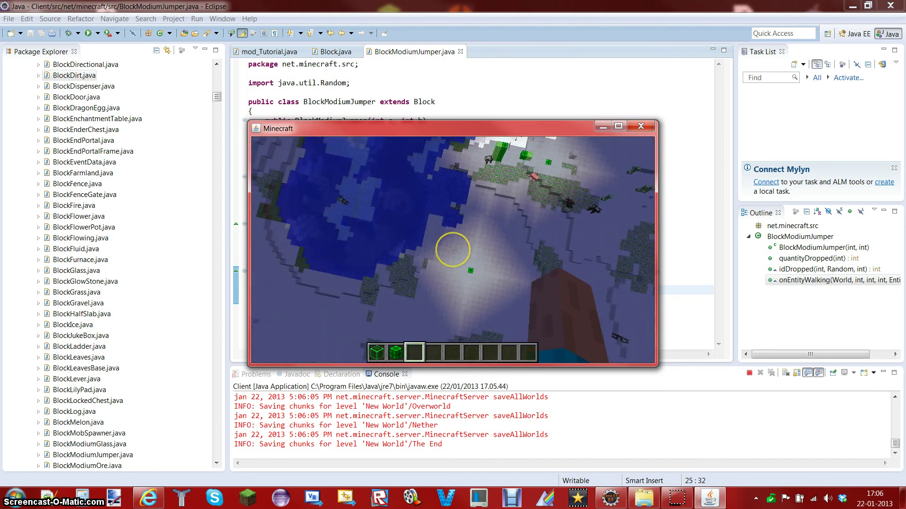
{"action": "key", "text": "Escape"}
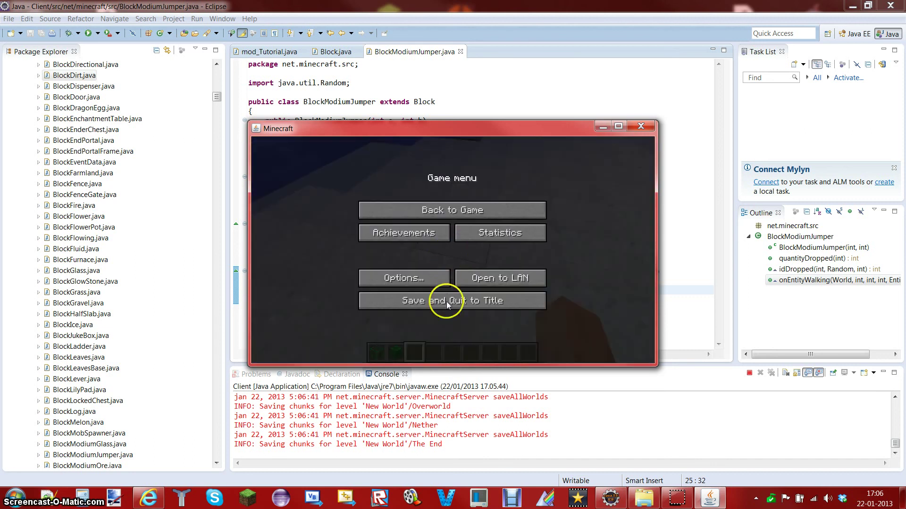
{"action": "left_click", "coordinate": [441, 213]}
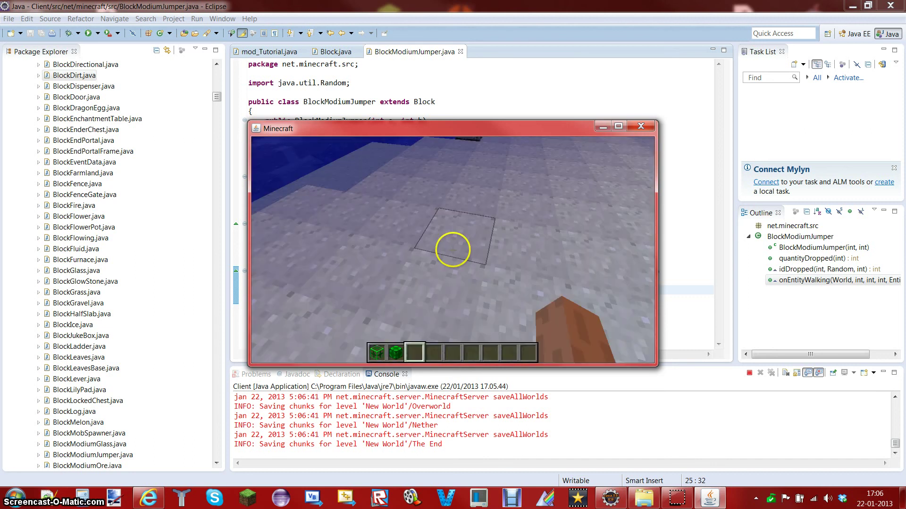
{"action": "key", "text": "Escape"}
{"action": "left_click", "coordinate": [437, 301]}
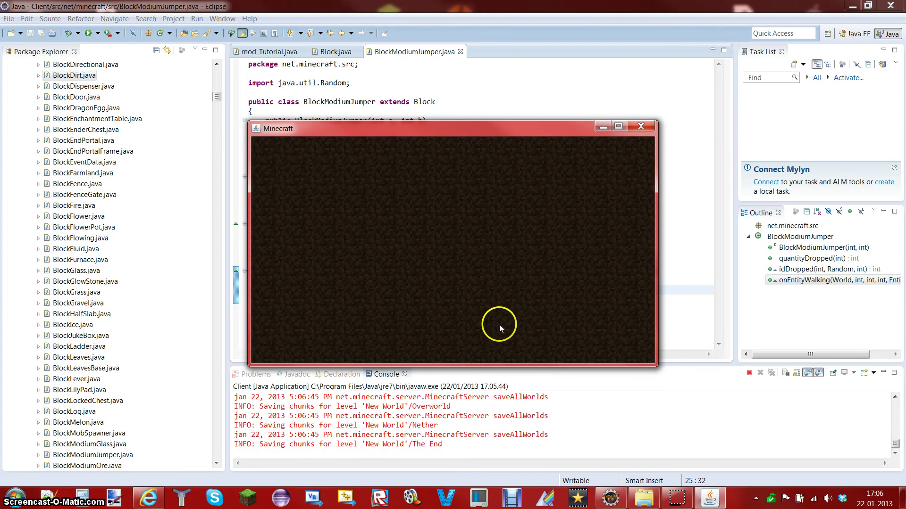
{"action": "left_click", "coordinate": [499, 327]}
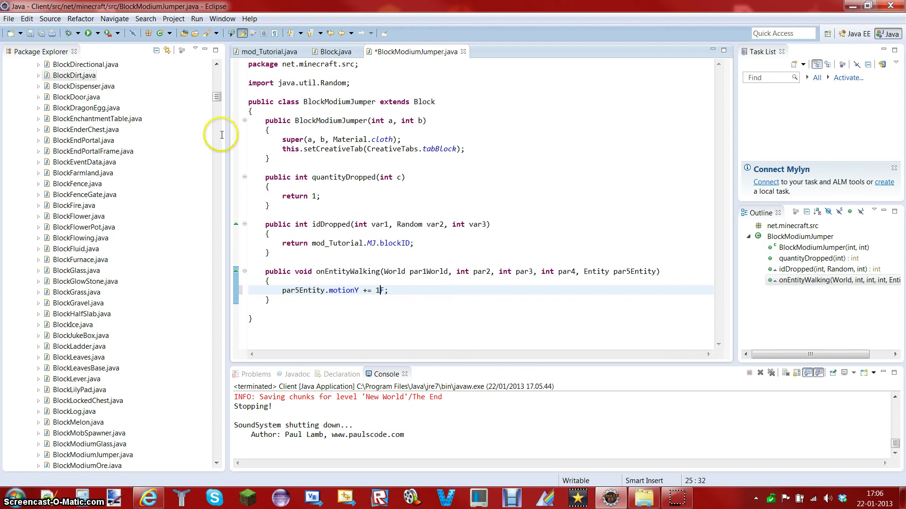
Relaunch the client, load New World and run a chat command switching to Survival mode.
{"action": "left_click", "coordinate": [87, 33]}
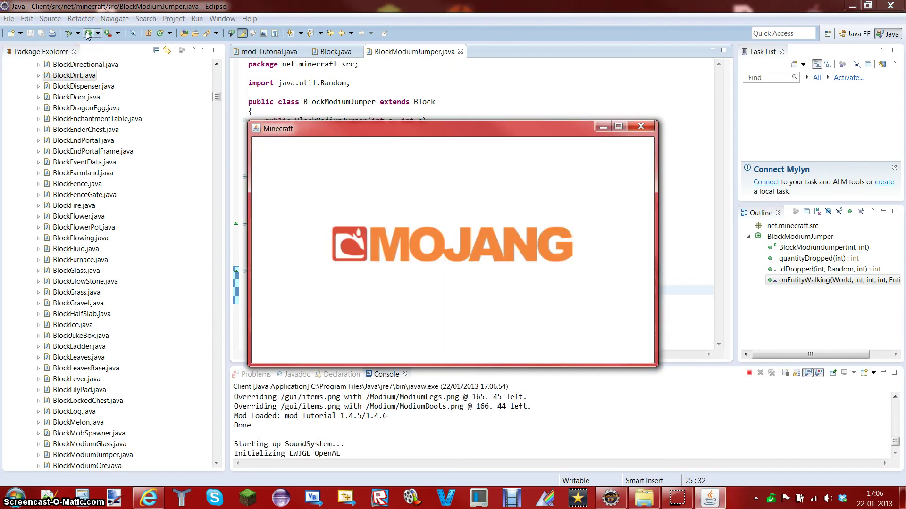
{"action": "left_click", "coordinate": [412, 243]}
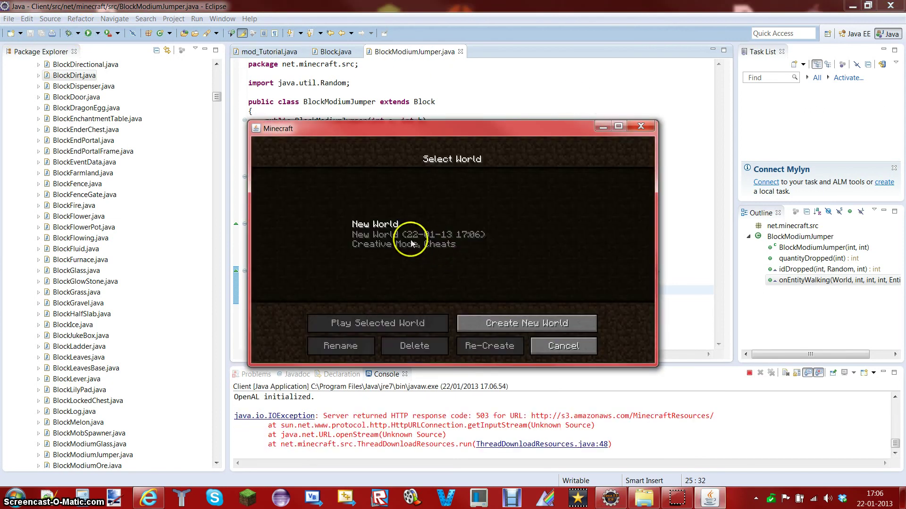
{"action": "double_click", "coordinate": [411, 239]}
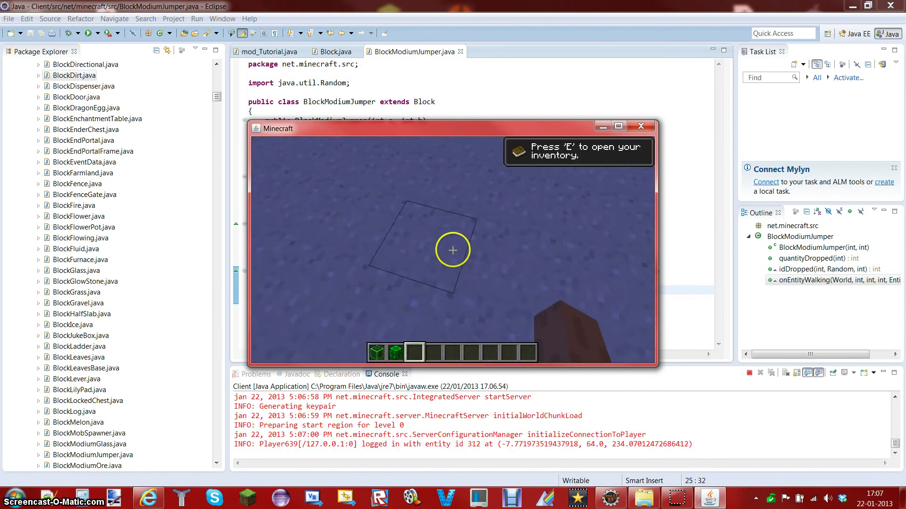
{"action": "key", "text": "t"}
{"action": "type", "text": "/gamemode 0"}
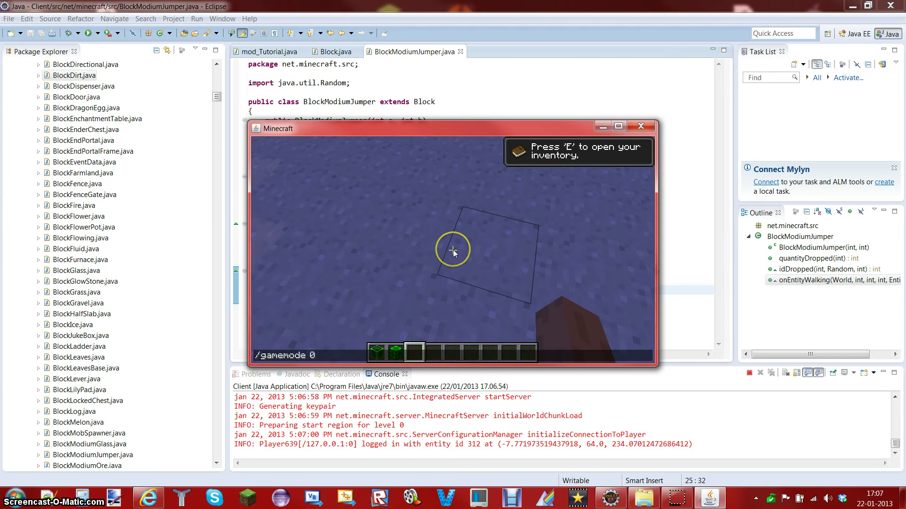
{"action": "key", "text": "Return"}
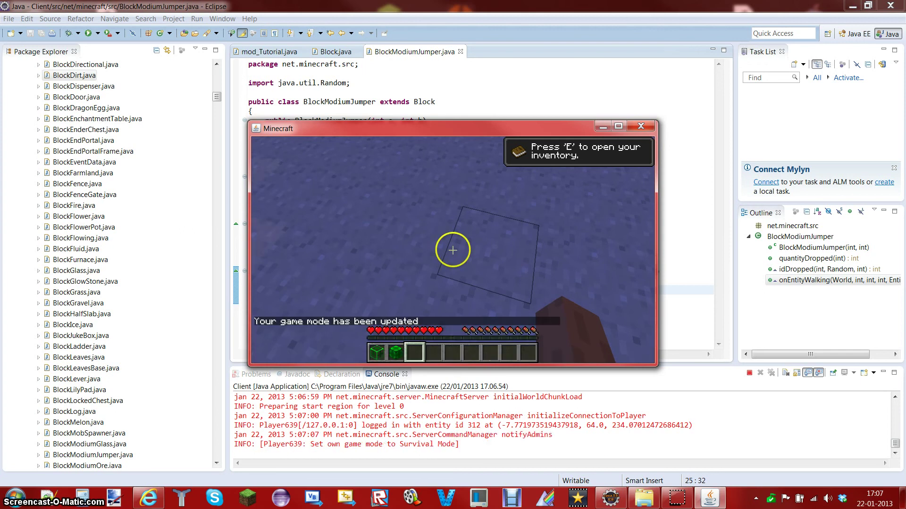
{"action": "scroll", "coordinate": [453, 250], "scroll_direction": "up", "scroll_amount": 1}
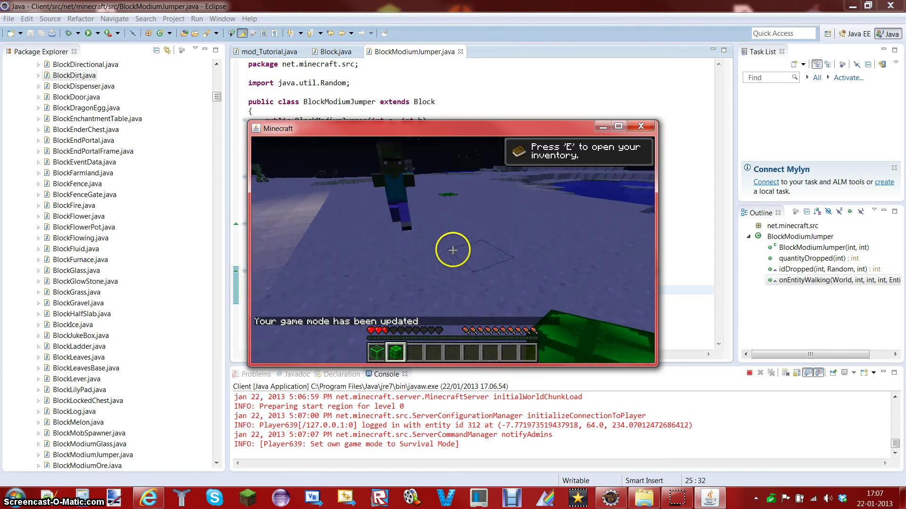
Run the creative game mode command, respawn after dying and check the inventory.
{"action": "key", "text": "Escape"}
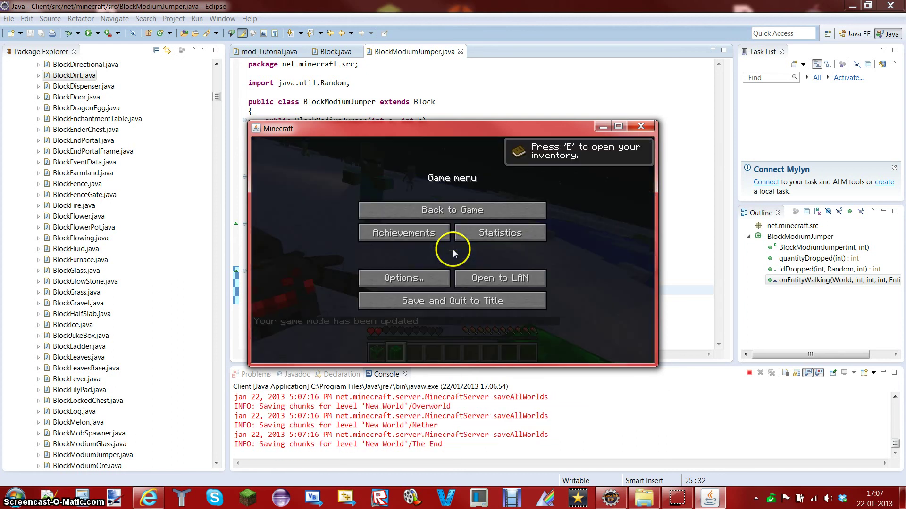
{"action": "left_click", "coordinate": [453, 212]}
{"action": "type", "text": "/gamemode 1"}
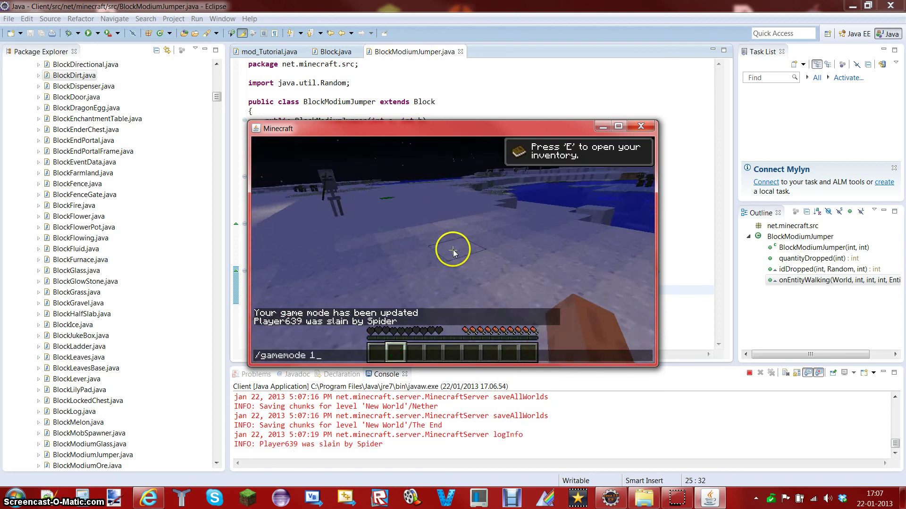
{"action": "key", "text": "Return"}
{"action": "left_click", "coordinate": [449, 271]}
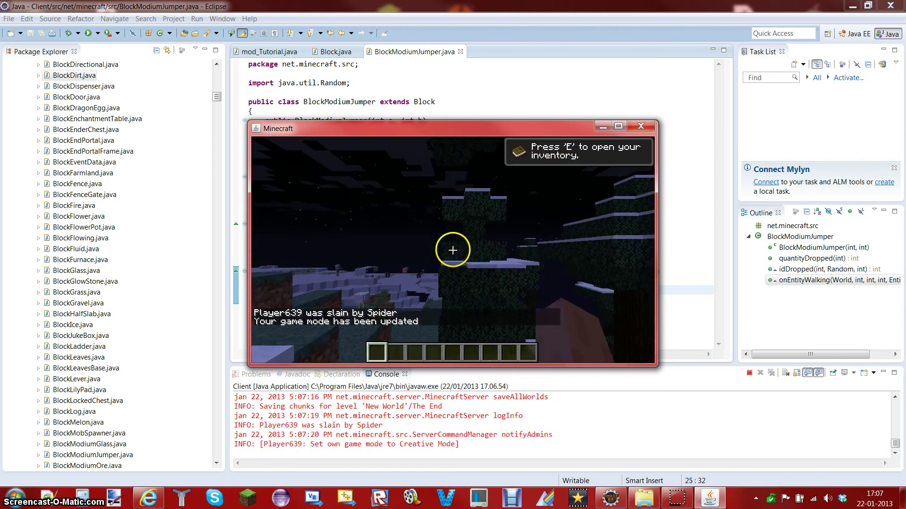
{"action": "key", "text": "e"}
{"action": "key", "text": "e"}
Change the game difficulty in Options, resume playing and open the chat line.
{"action": "key", "text": "Escape"}
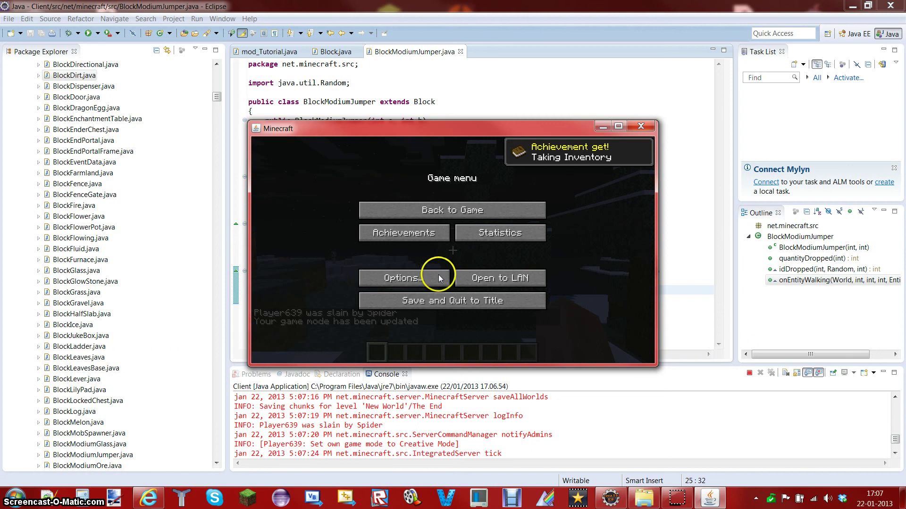
{"action": "left_click", "coordinate": [439, 275]}
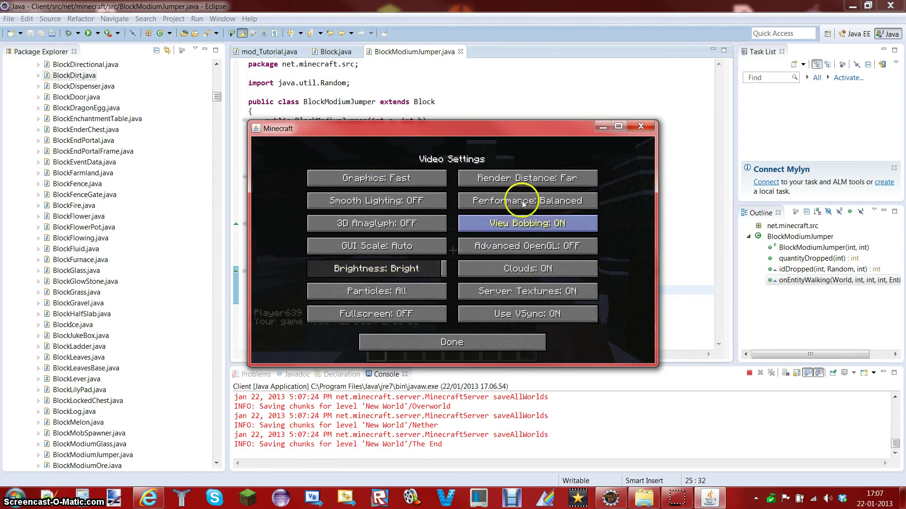
{"action": "left_click", "coordinate": [451, 342]}
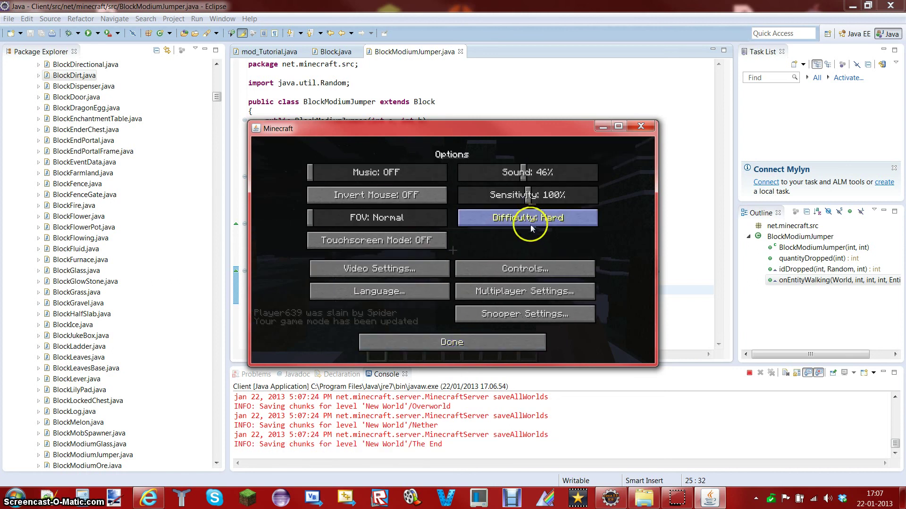
{"action": "left_click", "coordinate": [529, 217]}
{"action": "left_click", "coordinate": [482, 345]}
{"action": "left_click", "coordinate": [464, 208]}
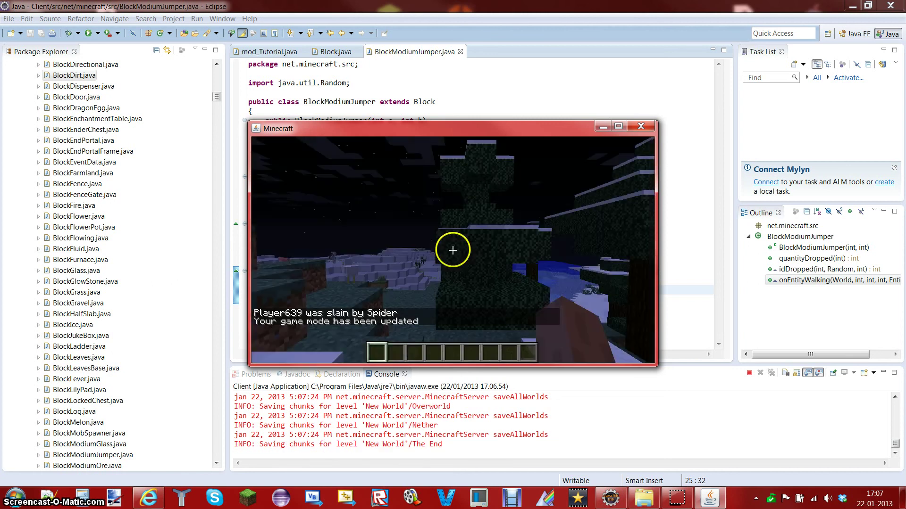
{"action": "key", "text": "t"}
{"action": "type", "text": "/time set dayu"}
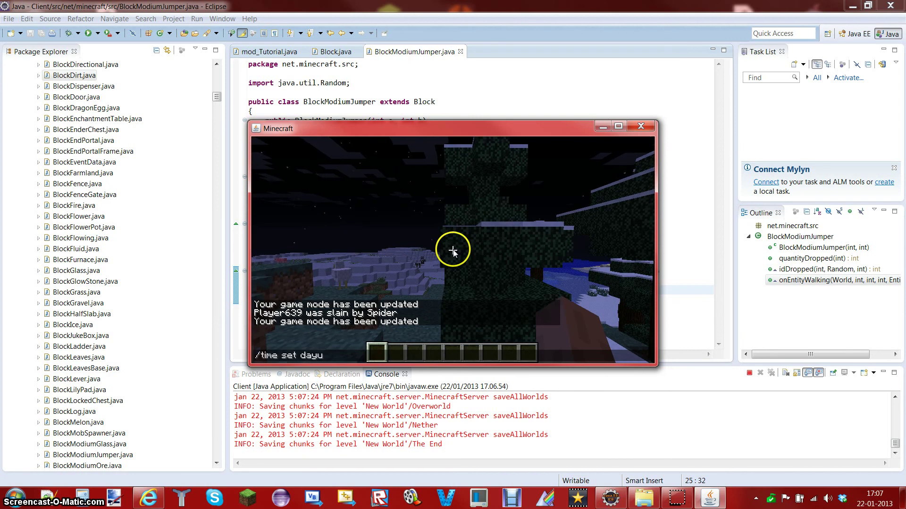
Run the time-set-day command, grab Modium Jumper from the inventory and check the video settings.
{"action": "key", "text": "BackSpace"}
{"action": "key", "text": "Return"}
{"action": "key", "text": "e"}
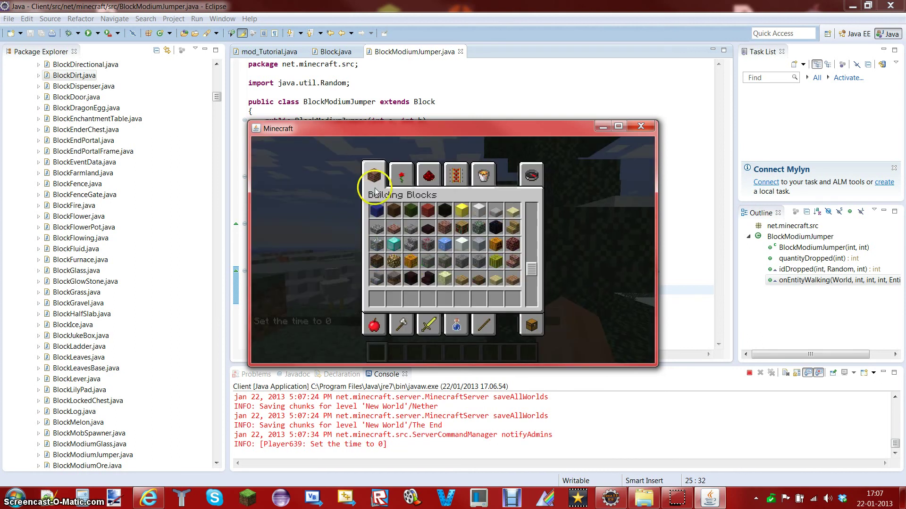
{"action": "scroll", "coordinate": [435, 276], "scroll_direction": "down", "scroll_amount": 2}
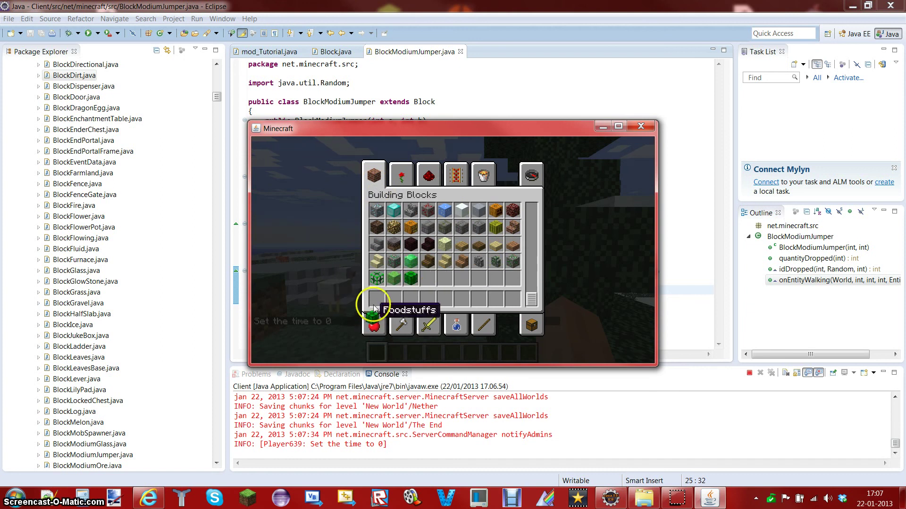
{"action": "key", "text": "Escape"}
{"action": "key", "text": "Escape"}
{"action": "left_click", "coordinate": [413, 267]}
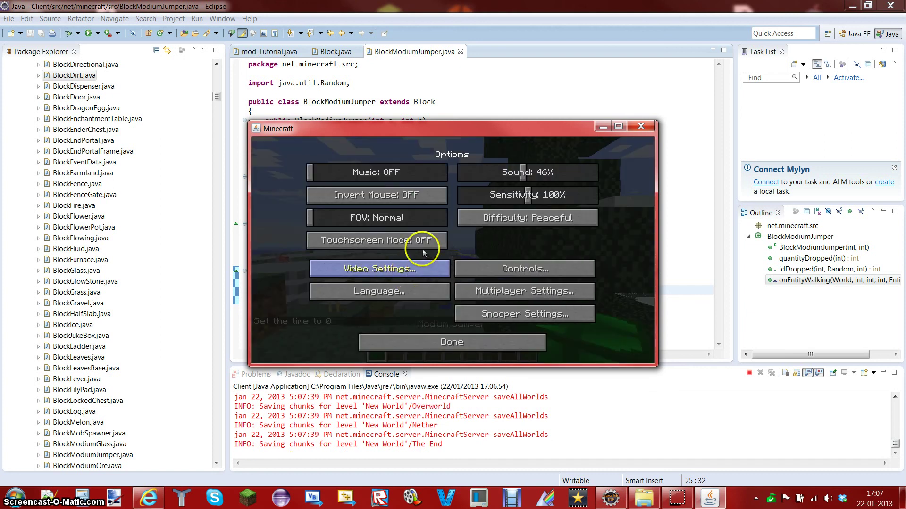
{"action": "left_click", "coordinate": [495, 342]}
{"action": "left_click", "coordinate": [462, 342]}
{"action": "left_click", "coordinate": [462, 214]}
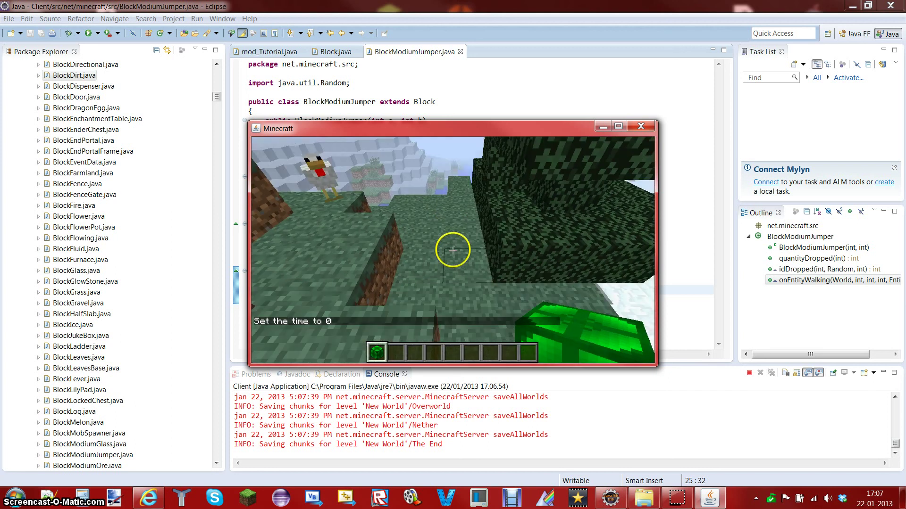
Place a Modium Jumper block, switch to survival mode and walk onto it to get launched.
{"action": "right_click", "coordinate": [452, 251]}
{"action": "type", "text": "ee"}
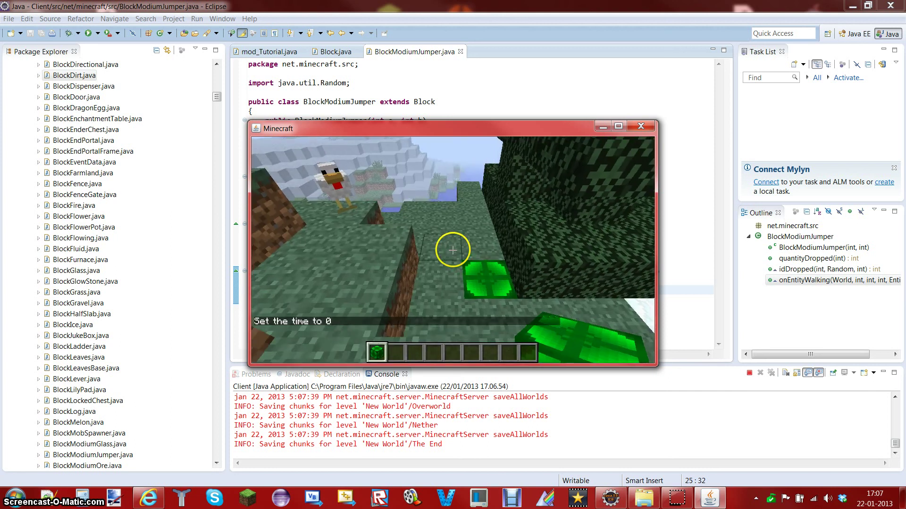
{"action": "type", "text": "t/ga"}
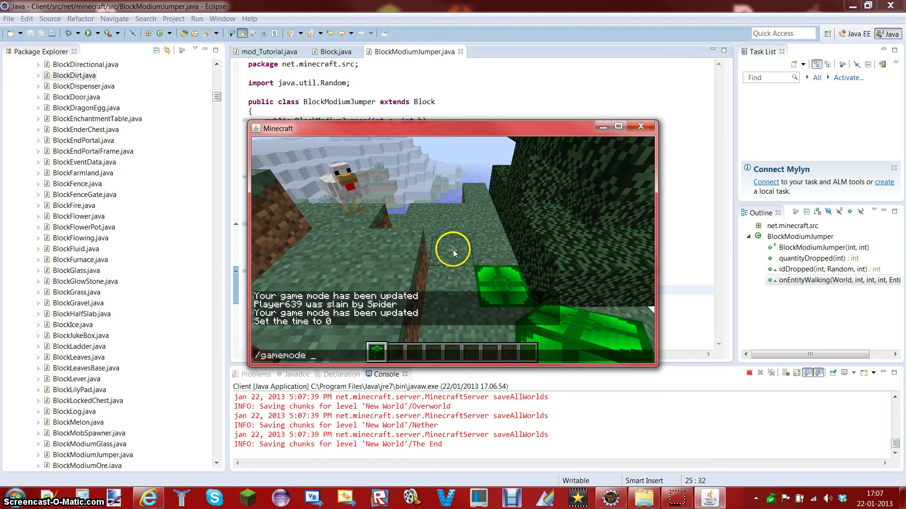
{"action": "type", "text": "0"}
{"action": "key", "text": "Return"}
{"action": "scroll", "coordinate": [453, 250], "scroll_direction": "down", "scroll_amount": 1}
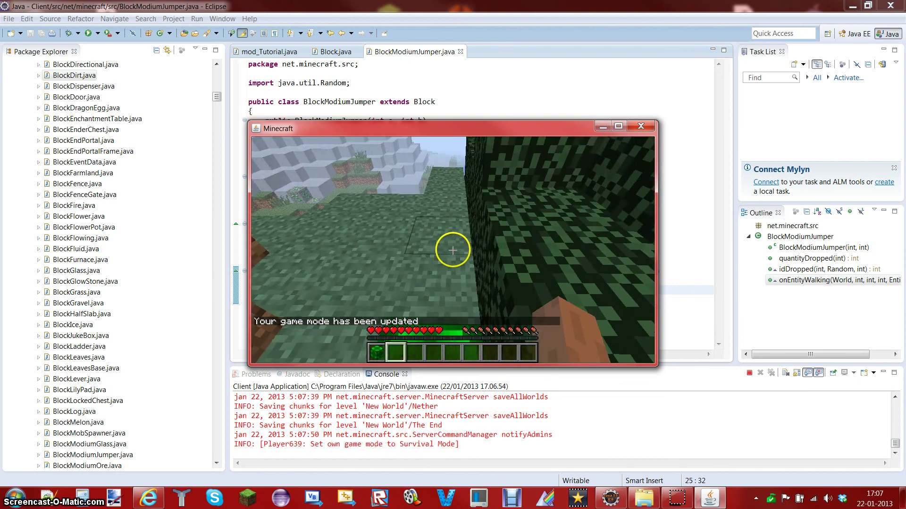
{"action": "key", "text": "w"}
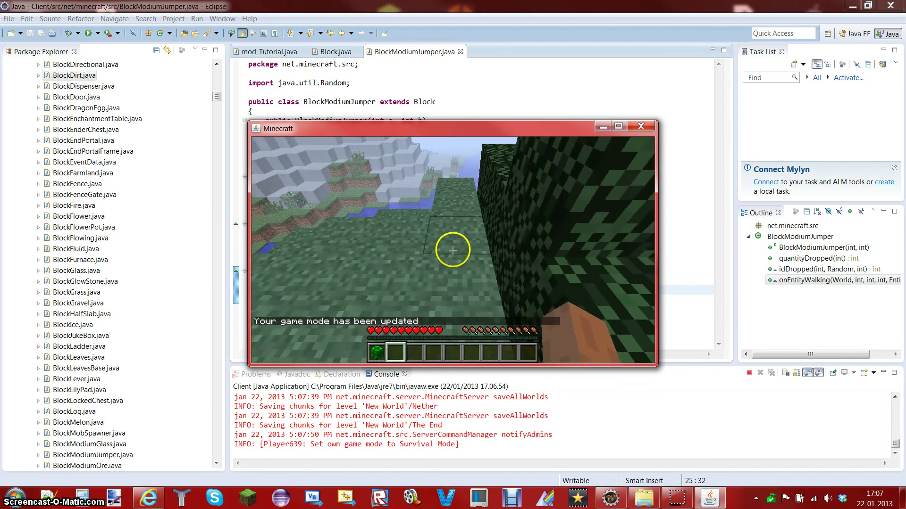
{"action": "key", "text": "w"}
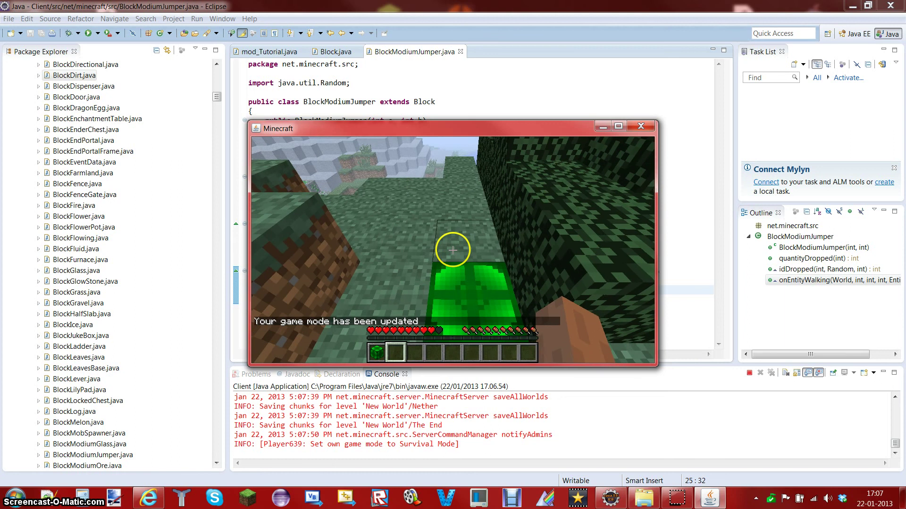
{"action": "key", "text": "w"}
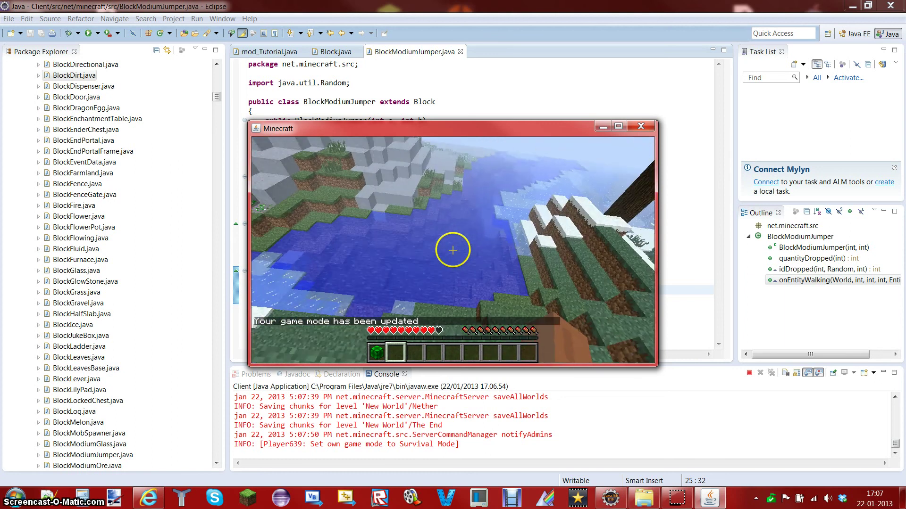
Place a second Modium Jumper block ahead and walk onto it to retest the launch.
{"action": "key", "text": "1"}
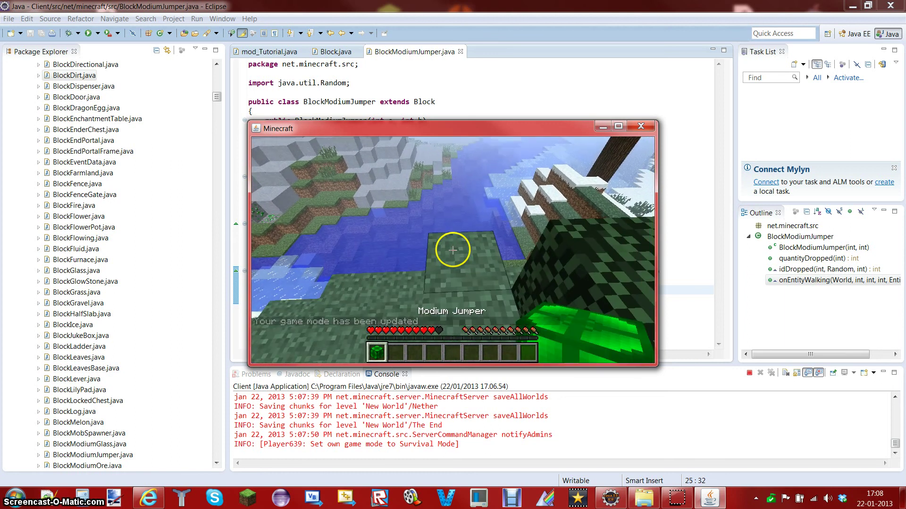
{"action": "right_click", "coordinate": [452, 250]}
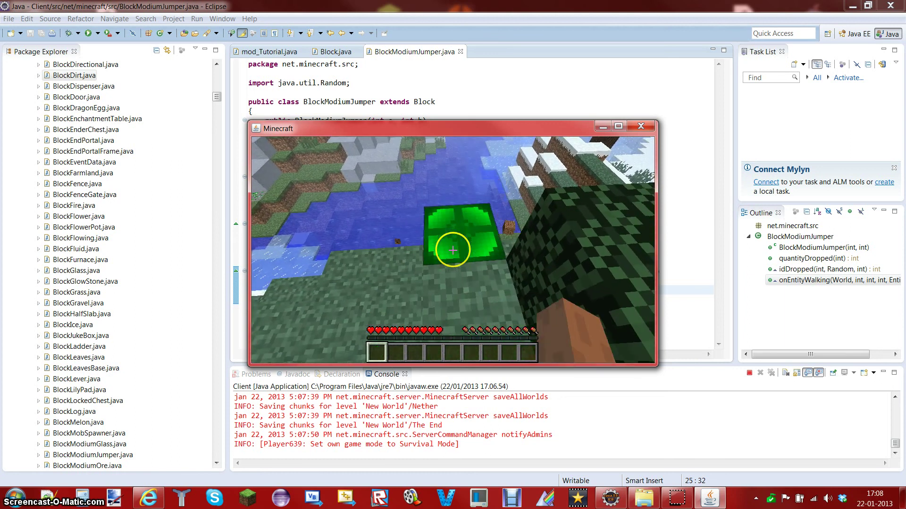
{"action": "key", "text": "w"}
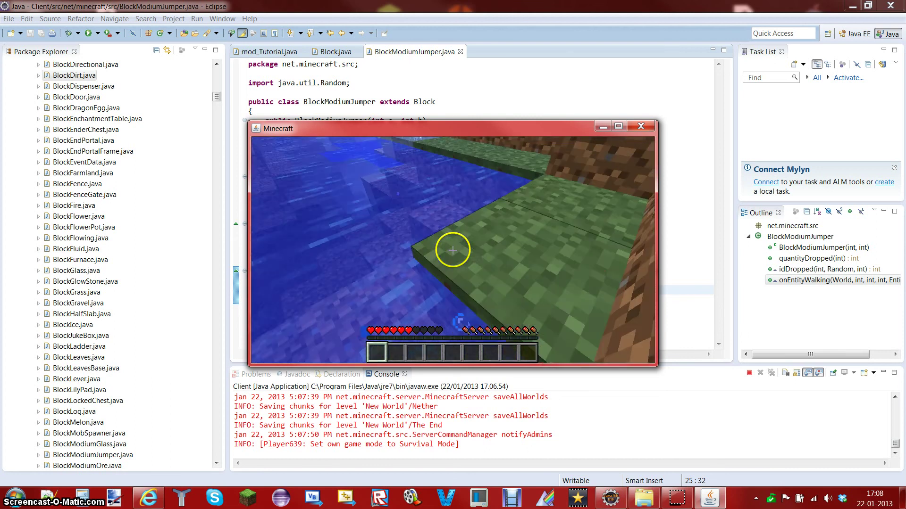
{"action": "key", "text": "w"}
{"action": "key", "text": "Escape"}
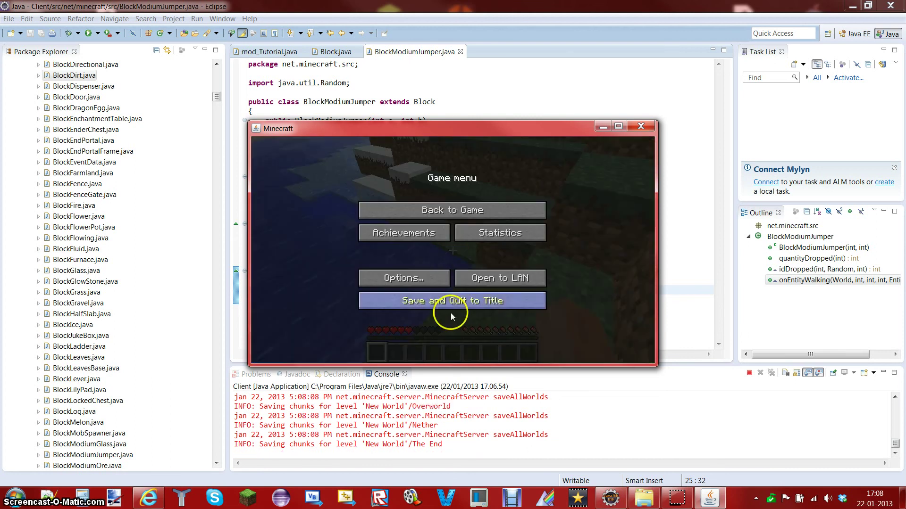
Save and quit the world, then exit Minecraft back to Eclipse.
{"action": "left_click", "coordinate": [452, 304]}
{"action": "left_click", "coordinate": [502, 324]}
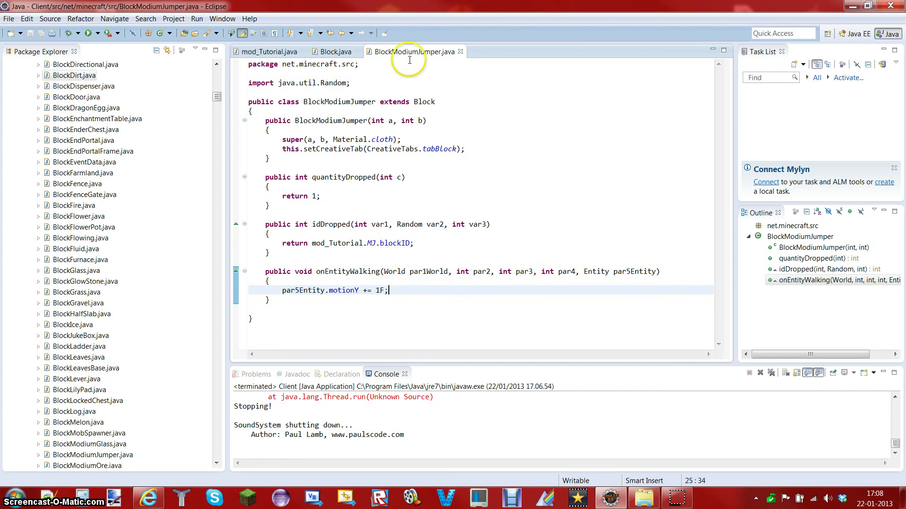
Switch to Block.java to review its onEntityWalking declaration and bounds methods.
{"action": "left_click", "coordinate": [330, 56]}
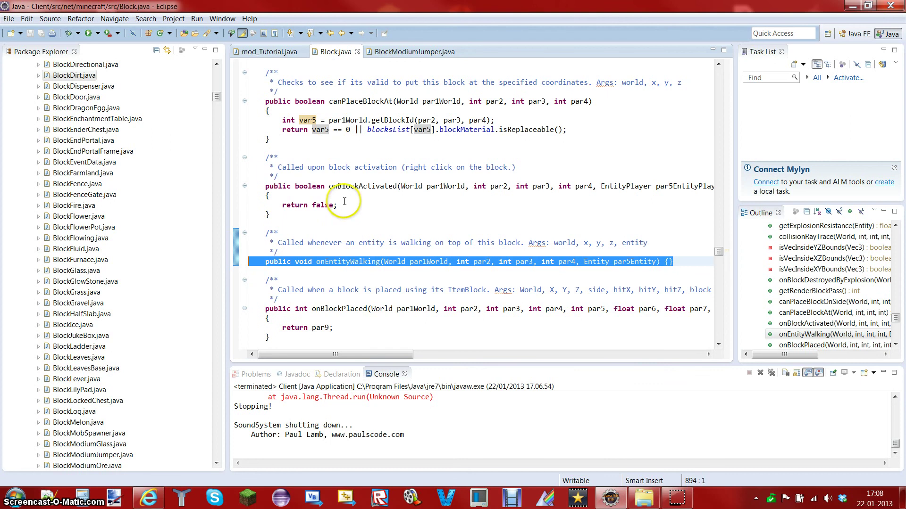
{"action": "scroll", "coordinate": [380, 227], "scroll_direction": "down", "scroll_amount": 4}
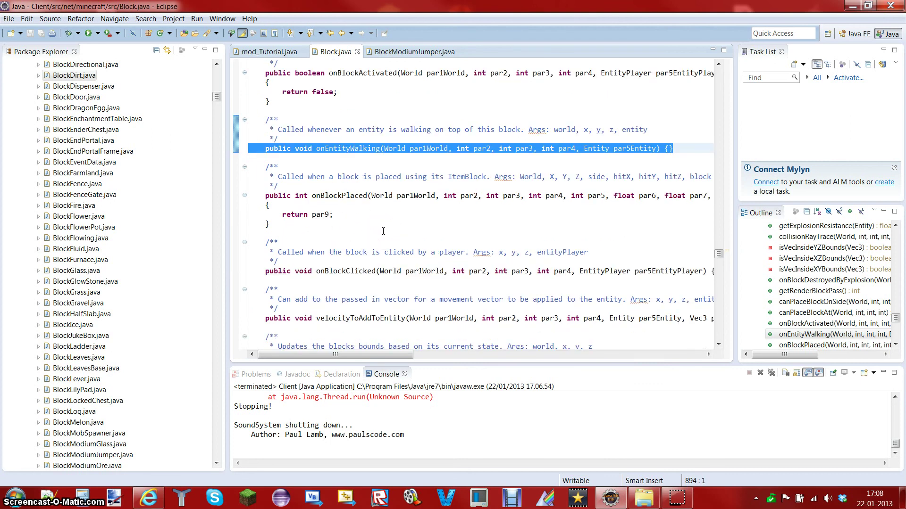
{"action": "scroll", "coordinate": [383, 232], "scroll_direction": "up", "scroll_amount": 2}
{"action": "scroll", "coordinate": [359, 173], "scroll_direction": "up", "scroll_amount": 1}
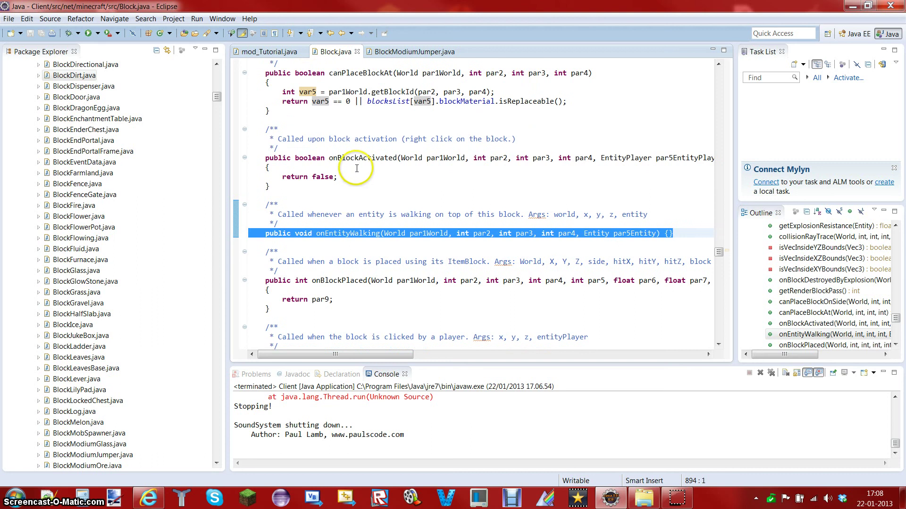
{"action": "left_click_drag", "start_coordinate": [288, 192], "coordinate": [244, 157]}
{"action": "scroll", "coordinate": [255, 159], "scroll_direction": "down", "scroll_amount": 2}
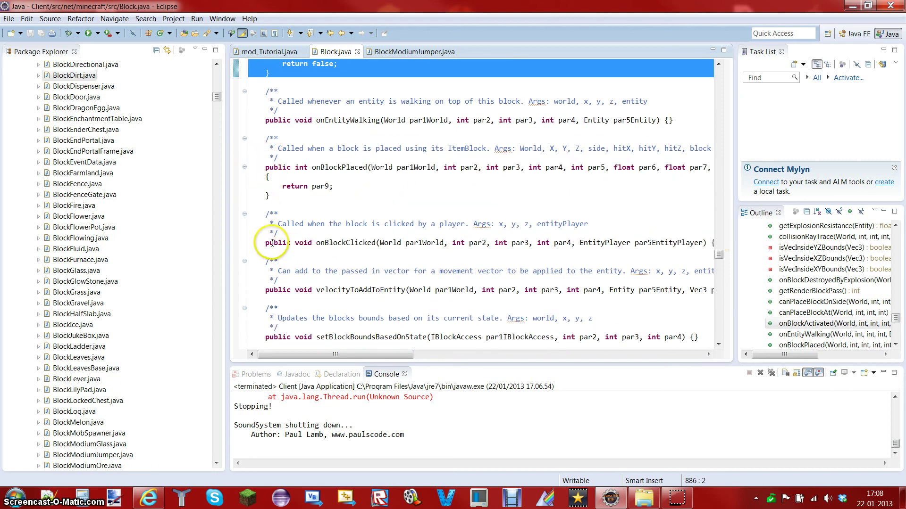
{"action": "scroll", "coordinate": [287, 270], "scroll_direction": "down", "scroll_amount": 1}
{"action": "scroll", "coordinate": [281, 254], "scroll_direction": "down", "scroll_amount": 4}
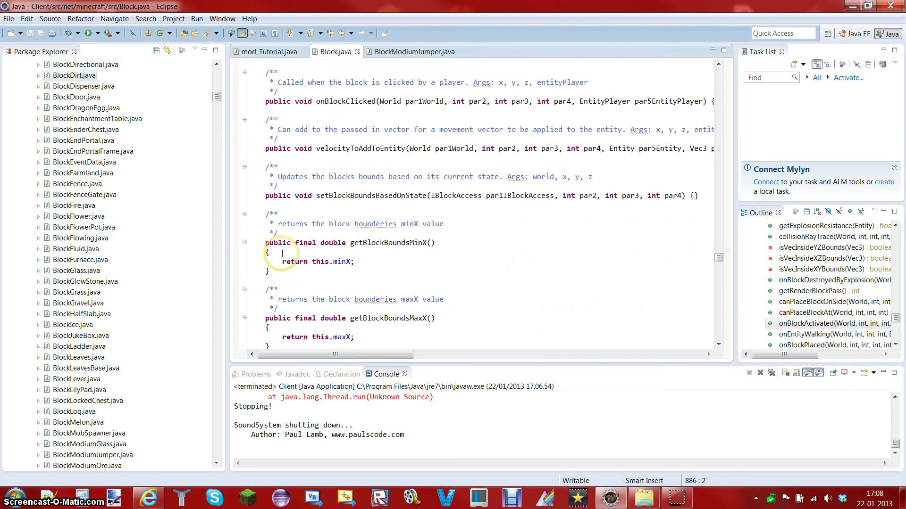
{"action": "scroll", "coordinate": [281, 254], "scroll_direction": "down", "scroll_amount": 1}
{"action": "scroll", "coordinate": [283, 253], "scroll_direction": "down", "scroll_amount": 1}
{"action": "scroll", "coordinate": [284, 251], "scroll_direction": "down", "scroll_amount": 3}
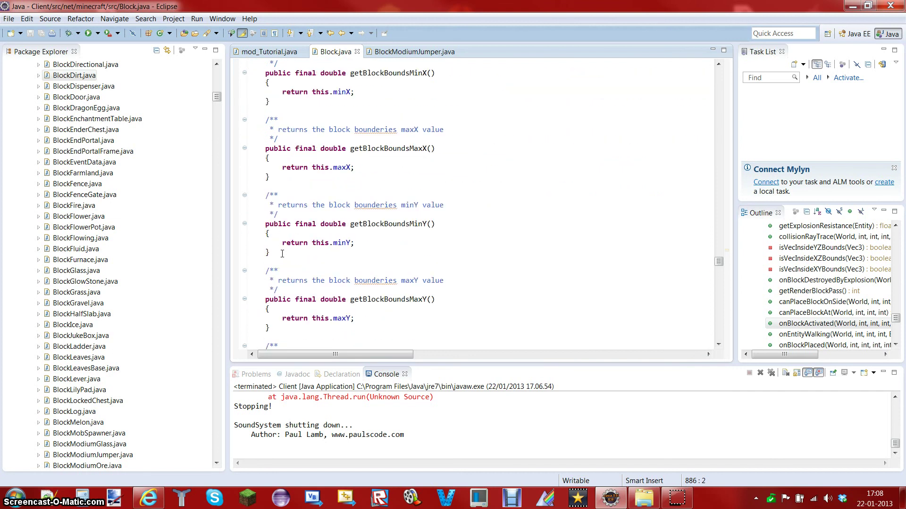
{"action": "scroll", "coordinate": [286, 250], "scroll_direction": "down", "scroll_amount": 1}
{"action": "scroll", "coordinate": [292, 247], "scroll_direction": "down", "scroll_amount": 2}
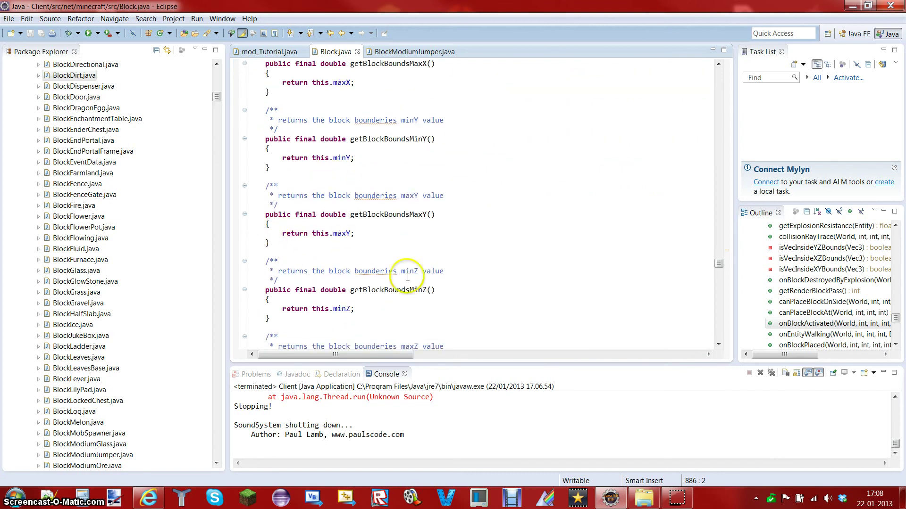
{"action": "scroll", "coordinate": [407, 269], "scroll_direction": "down", "scroll_amount": 6}
{"action": "scroll", "coordinate": [410, 255], "scroll_direction": "down", "scroll_amount": 1}
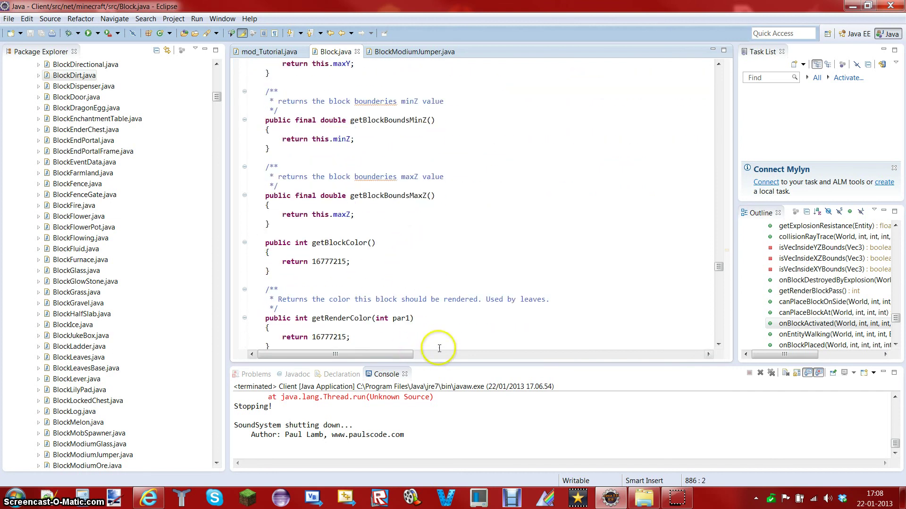